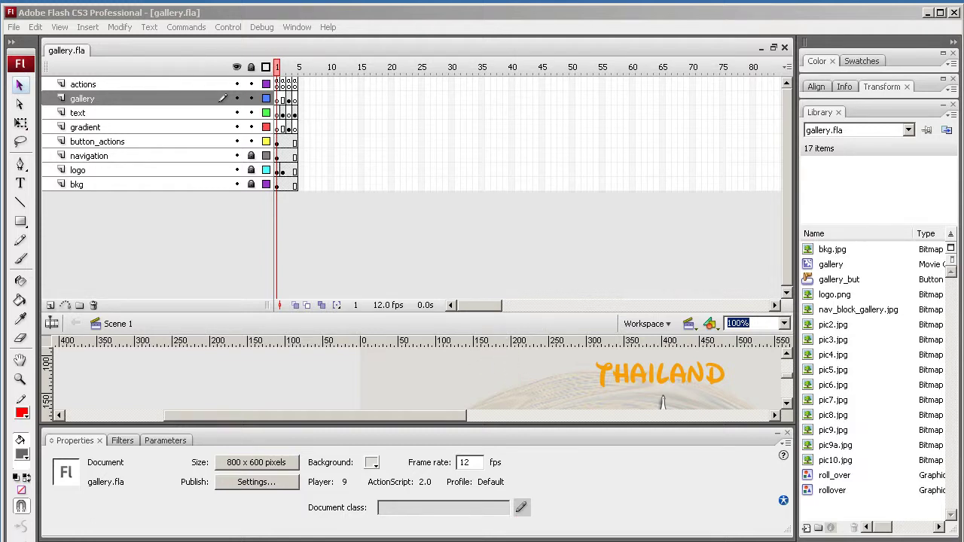
Show the flash_site\www folder in Explorer and select the published gallery.swf.
key("alt+Tab")
double_click(291, 223)
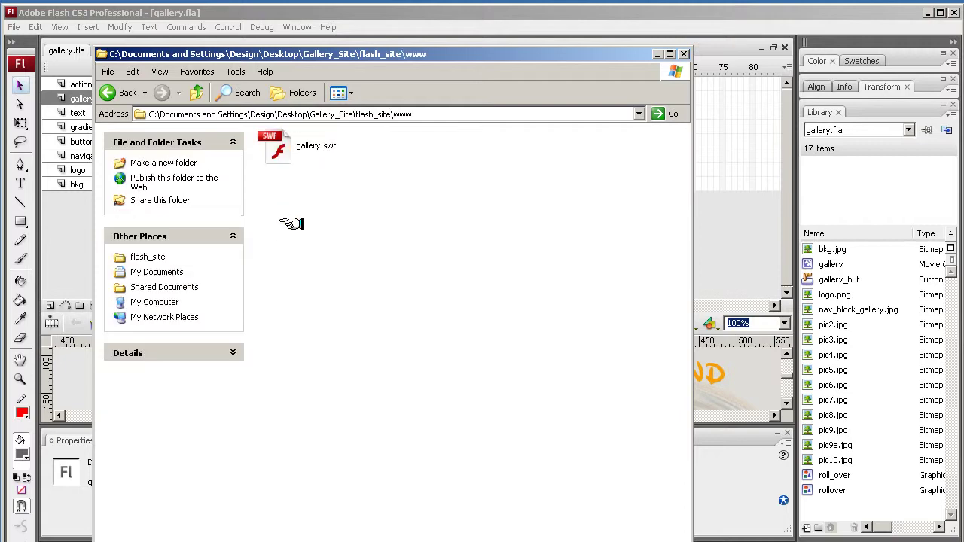
left_click(283, 148)
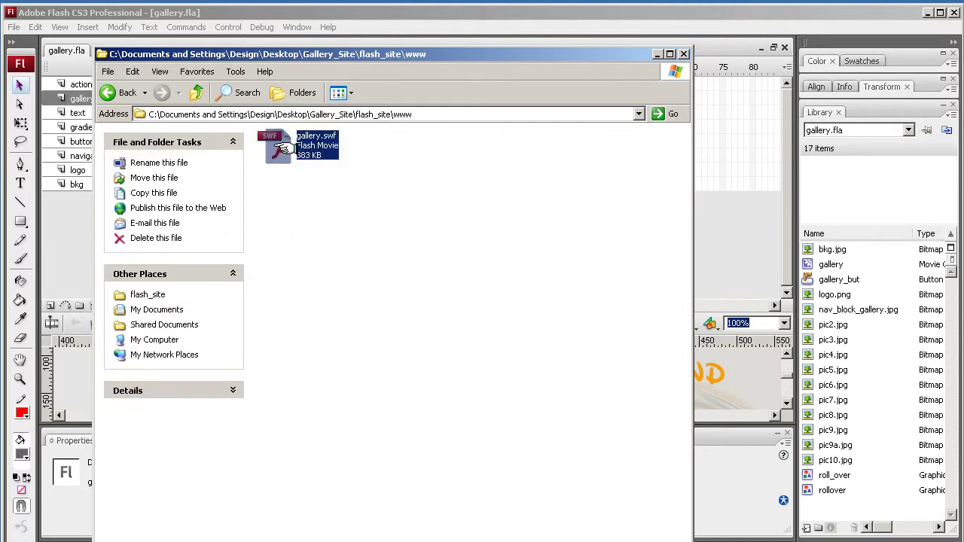
double_click(283, 147)
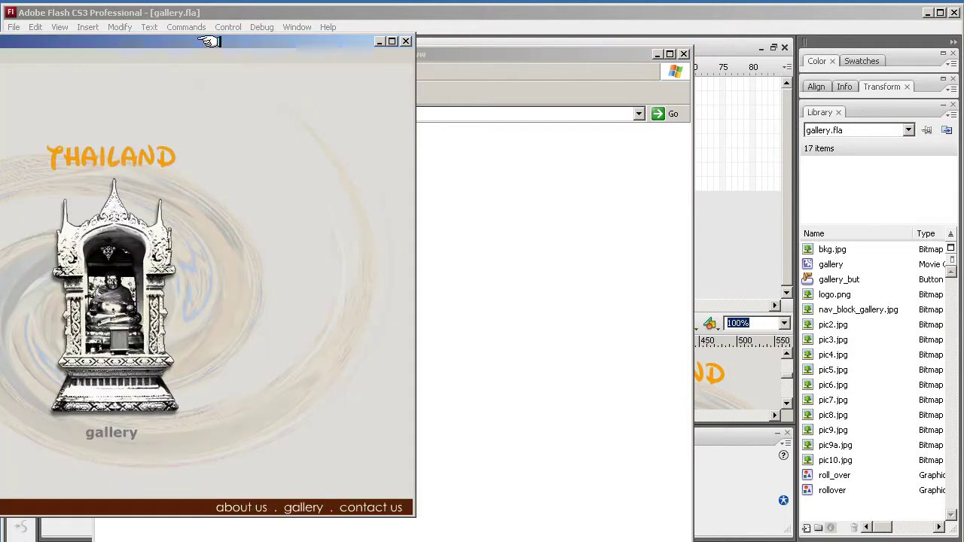
left_click_drag(209, 41, 554, 44)
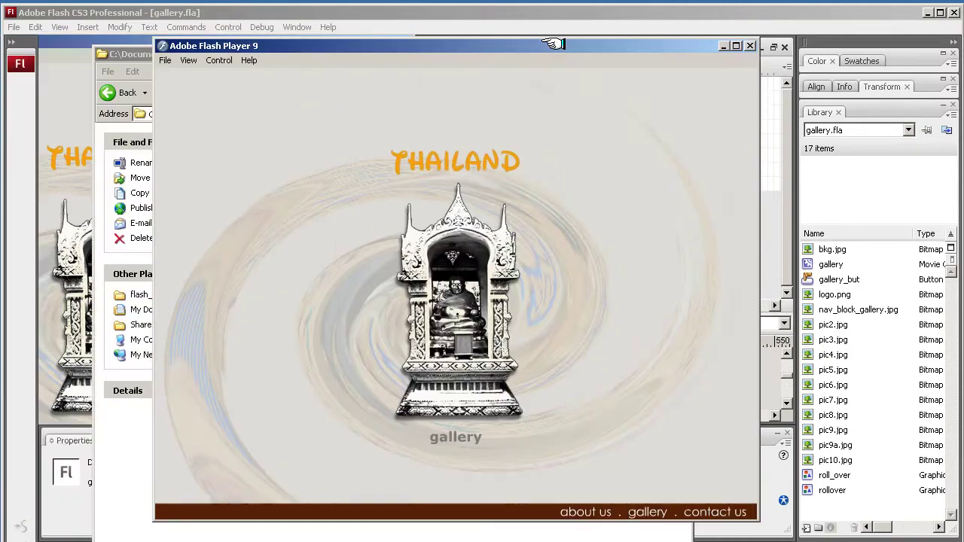
left_click(585, 512)
left_click(642, 511)
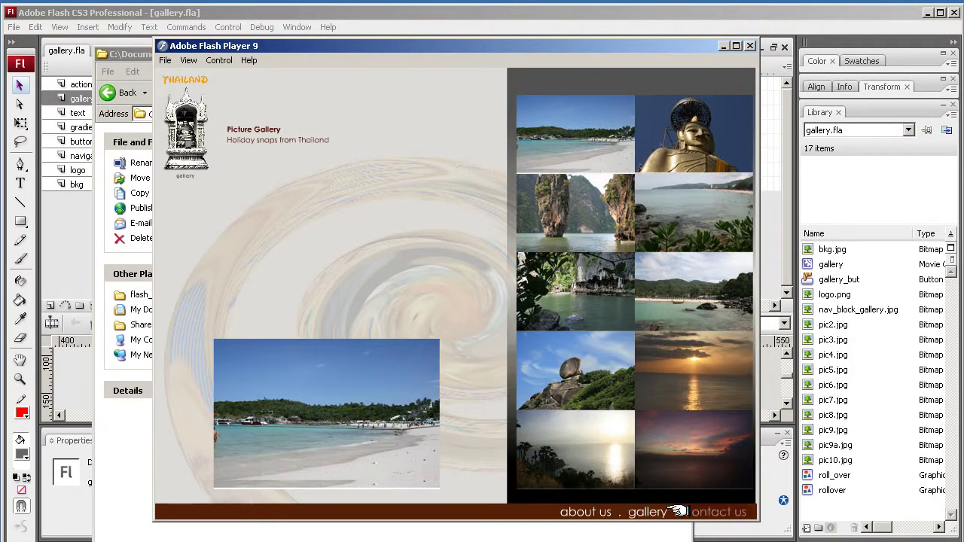
left_click(703, 512)
left_click(656, 511)
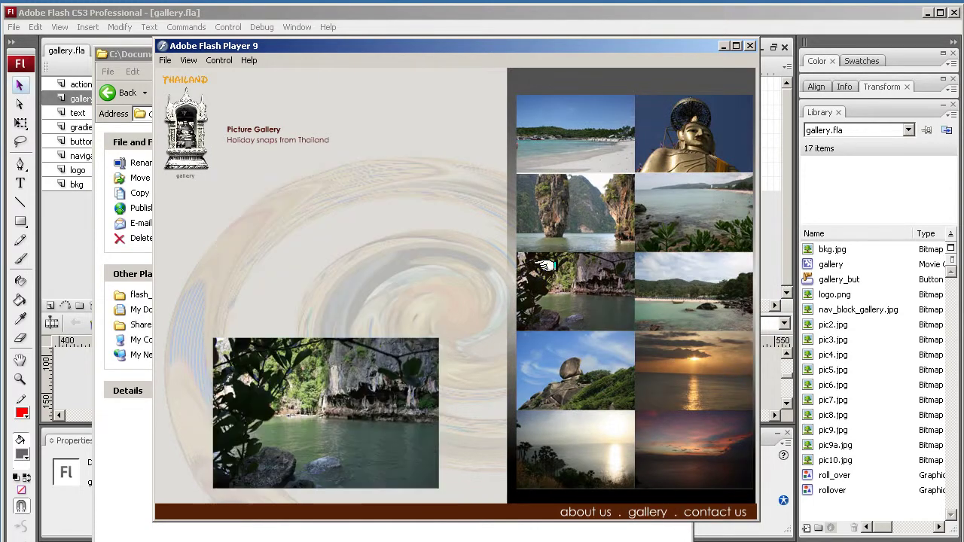
left_click(587, 512)
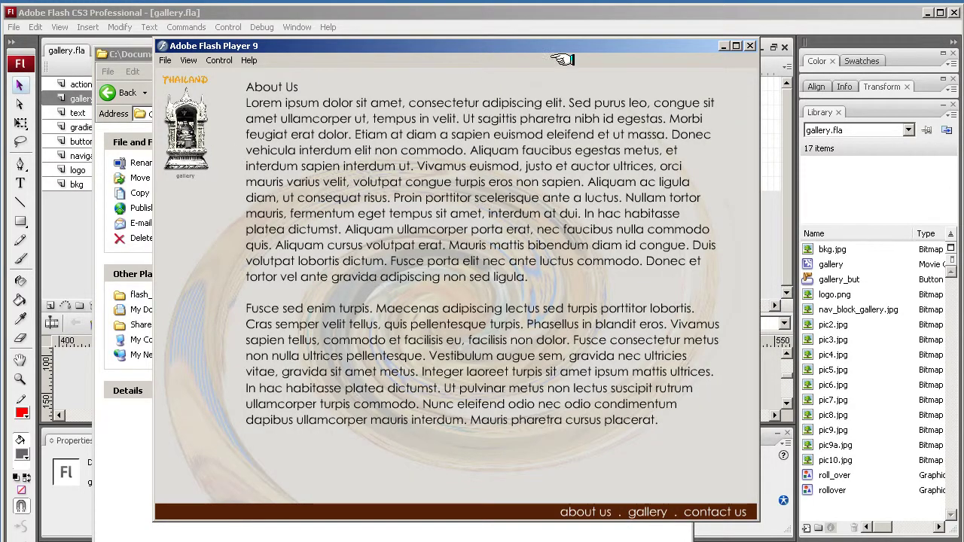
Close the test player, shorten the Explorer window, and return to gallery.fla in Flash.
left_click(749, 46)
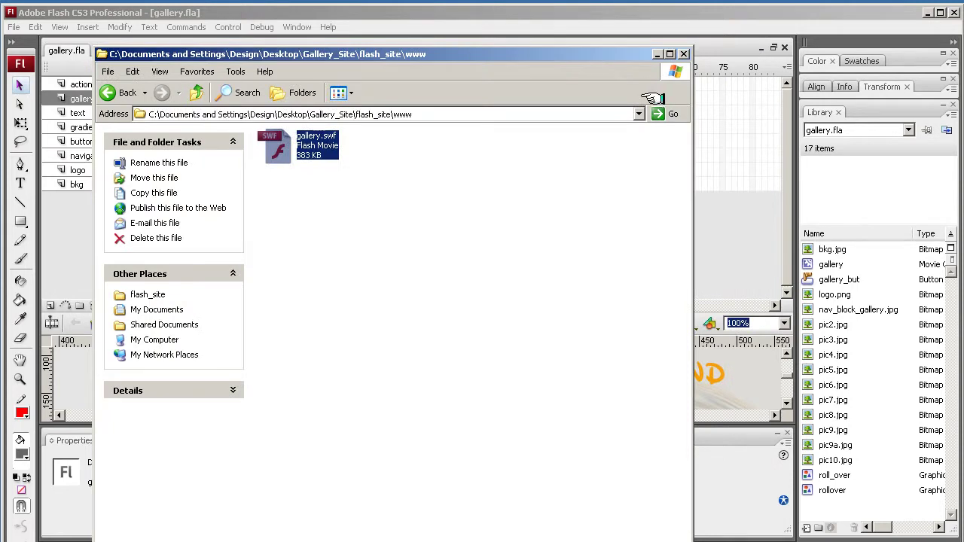
left_click(738, 48)
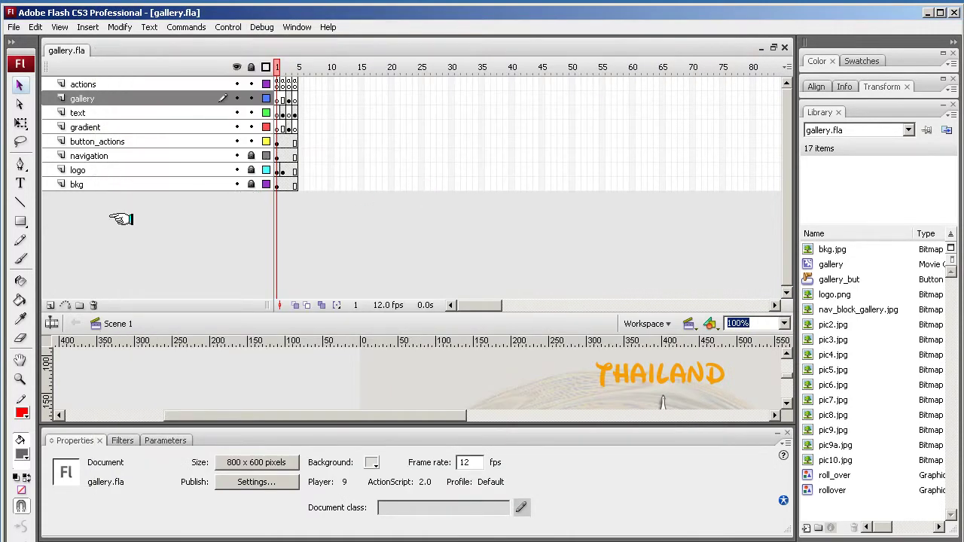
key("alt+Tab")
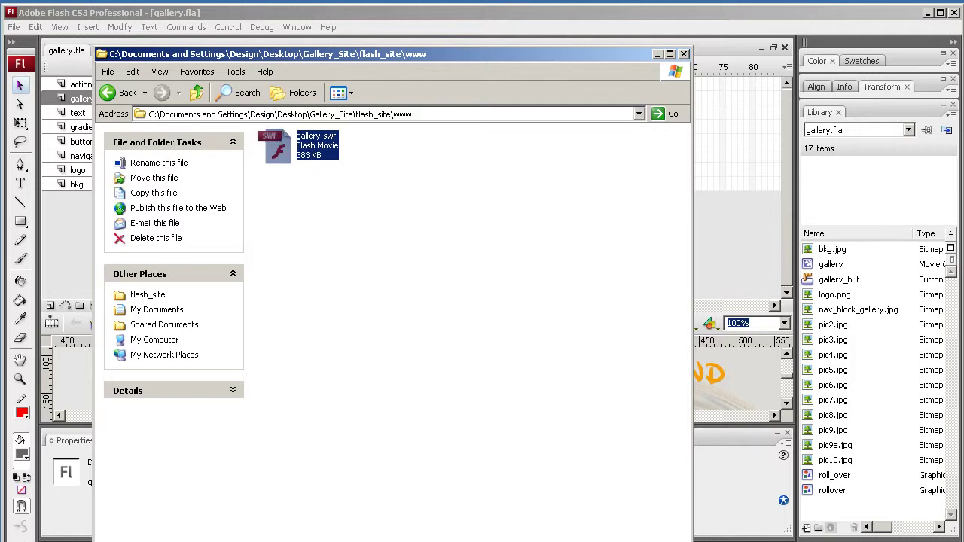
left_click_drag(324, 540, 329, 518)
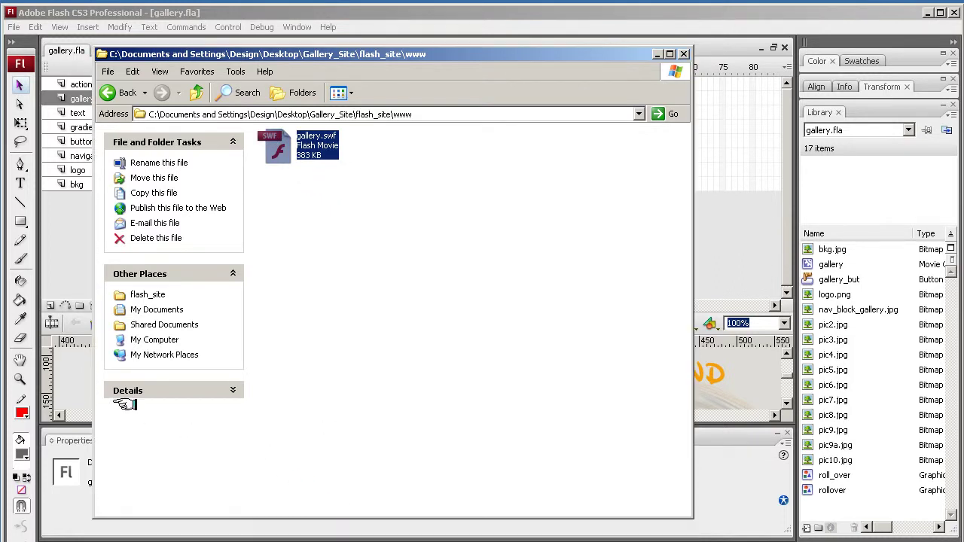
left_click(67, 258)
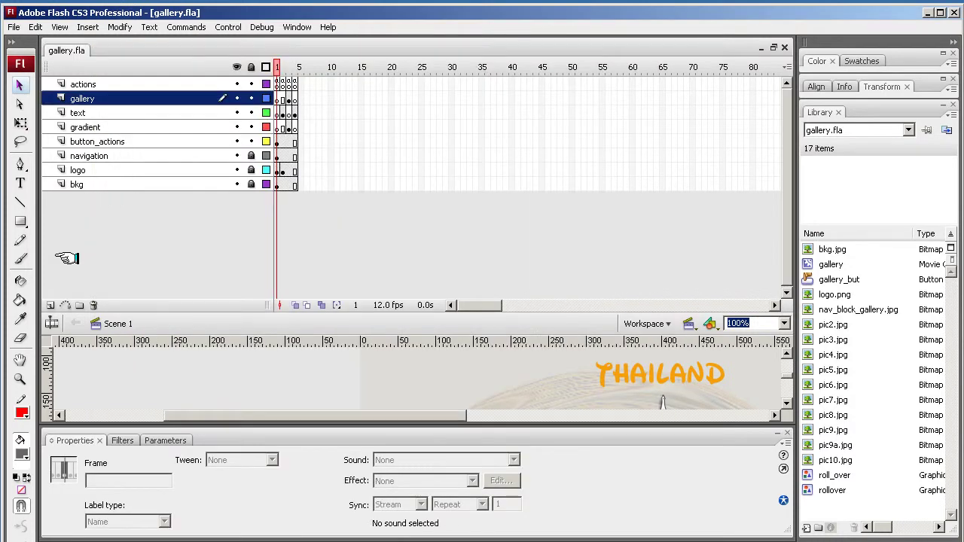
In File > Publish Settings, rename the HTML output file from gallery.html to index.html.
left_click(15, 27)
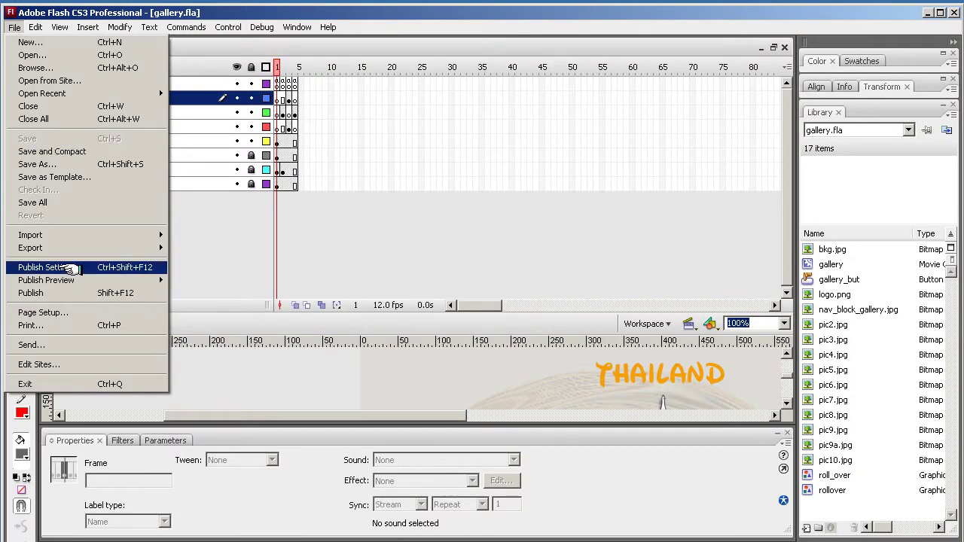
left_click(69, 269)
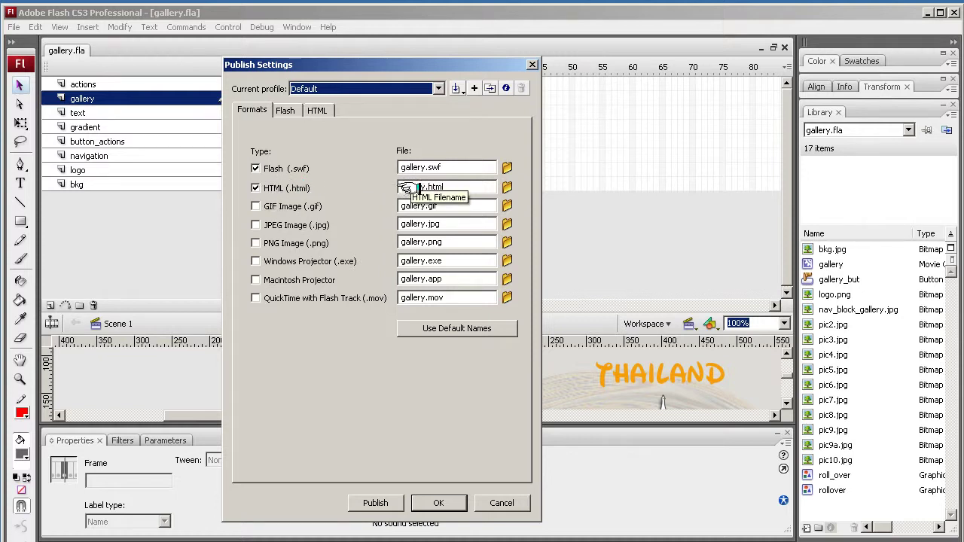
double_click(416, 187)
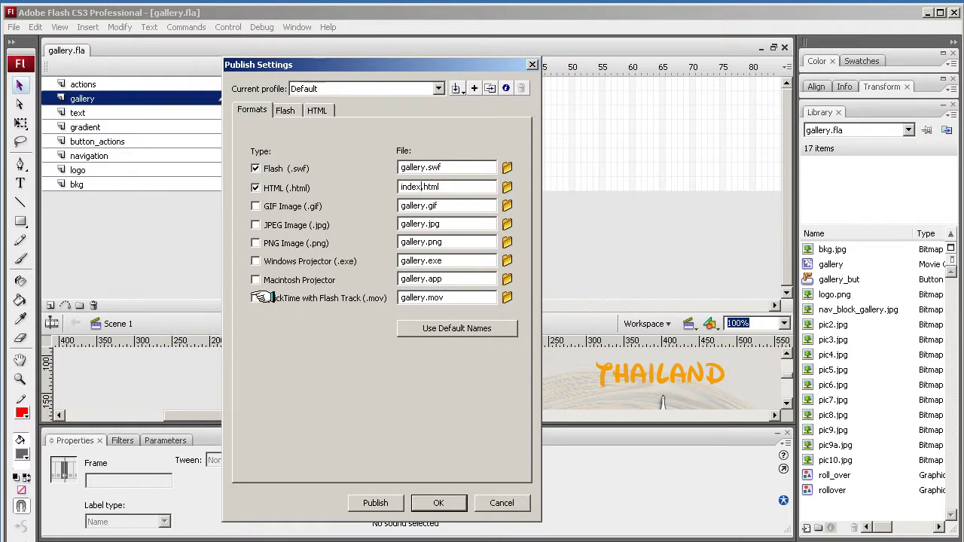
Review the Flash export options, then view the HTML publishing options.
left_click(282, 110)
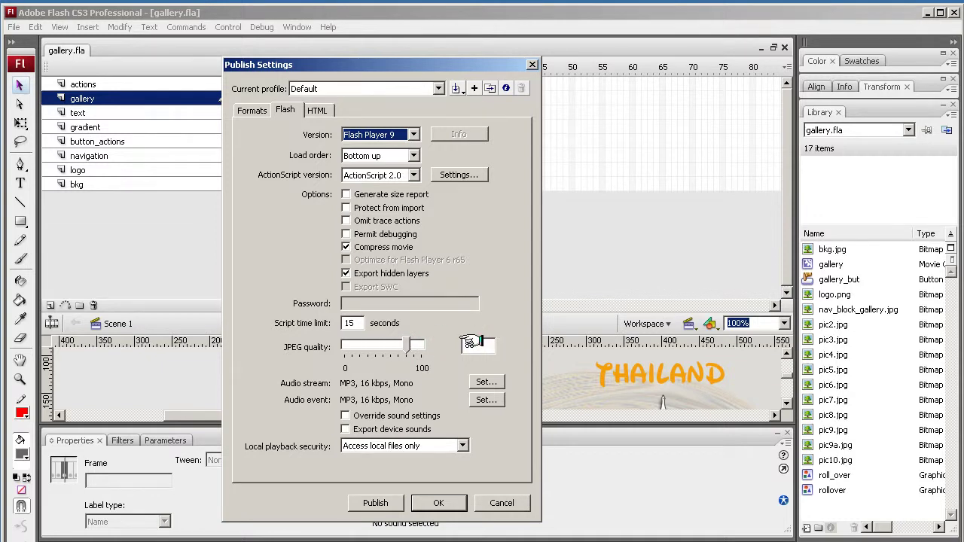
left_click(314, 111)
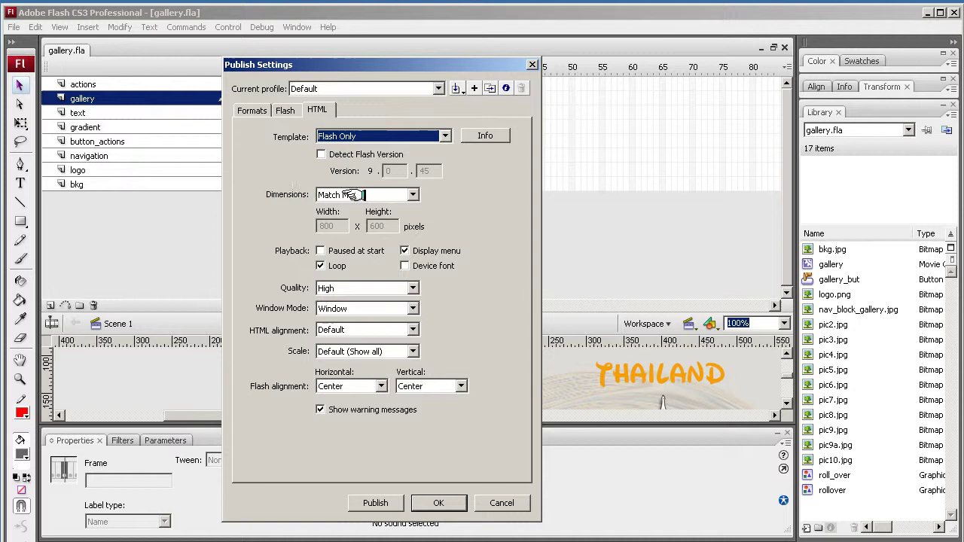
Set HTML options to Match Movie dimensions, Window mode, Default alignment and No scale.
left_click(413, 194)
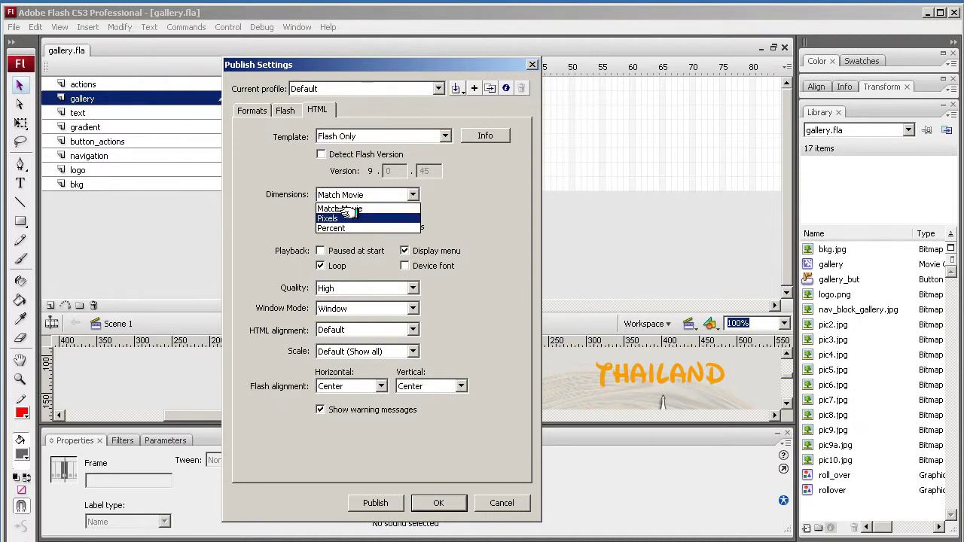
left_click(462, 198)
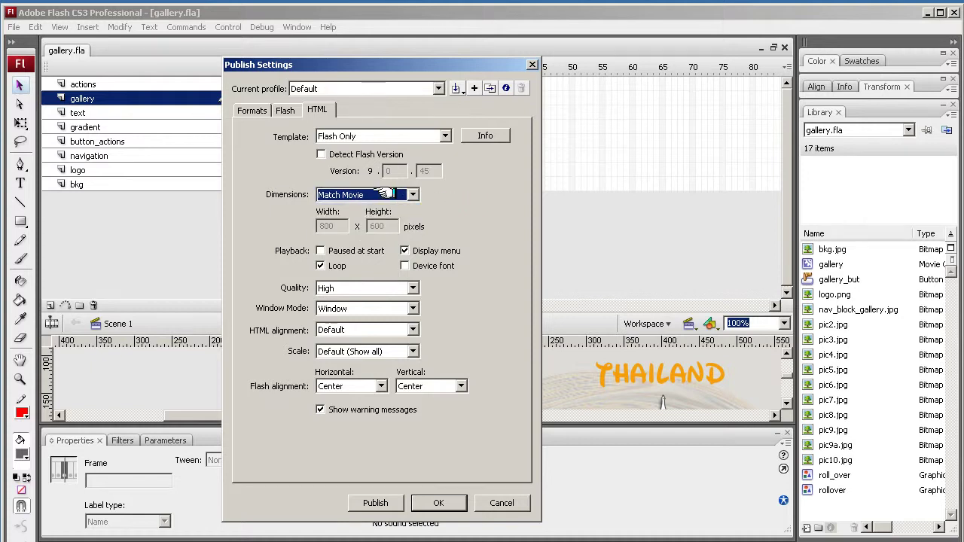
left_click(413, 308)
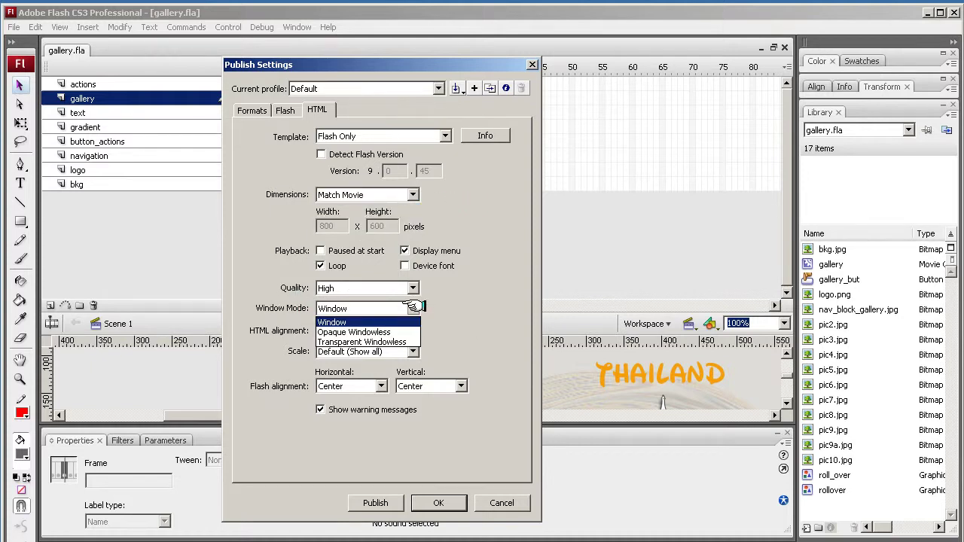
left_click(461, 297)
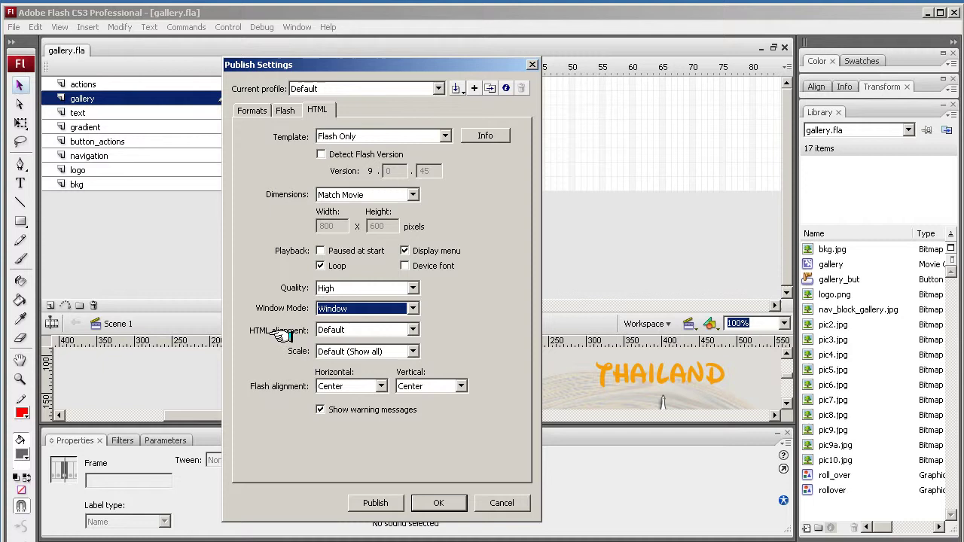
left_click(413, 330)
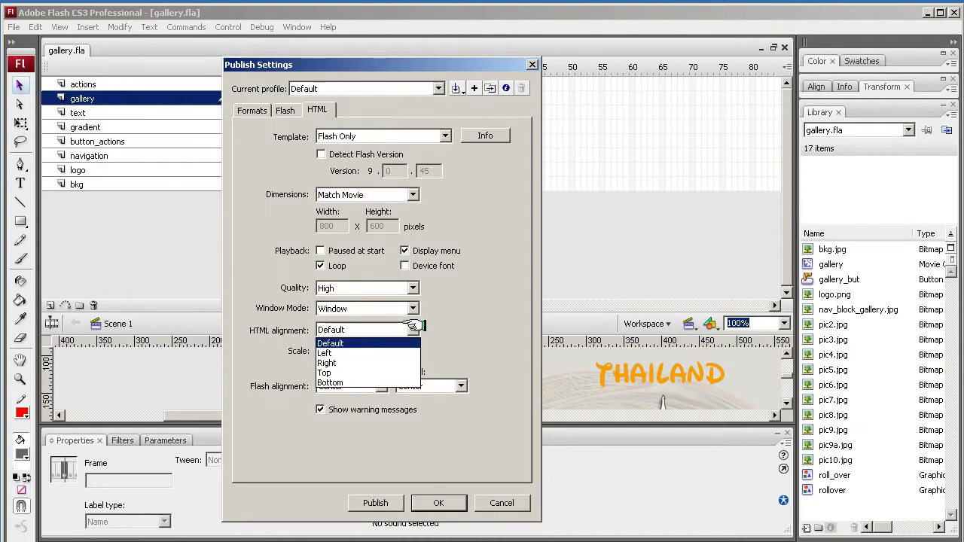
left_click(415, 326)
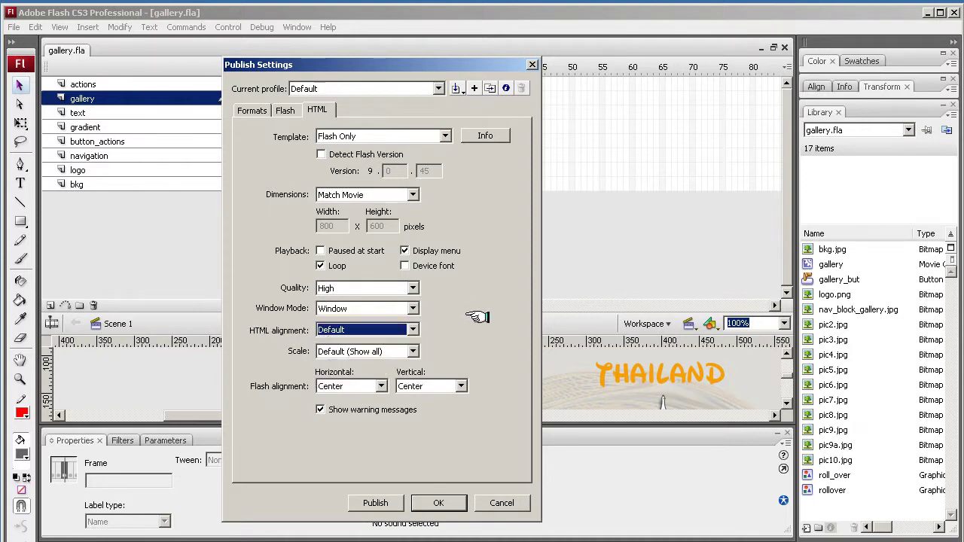
left_click(409, 352)
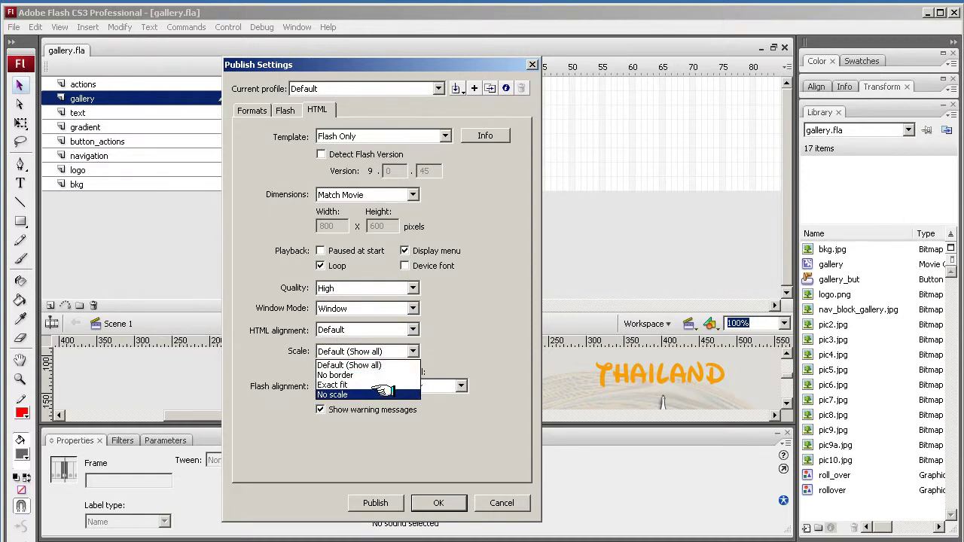
left_click(335, 395)
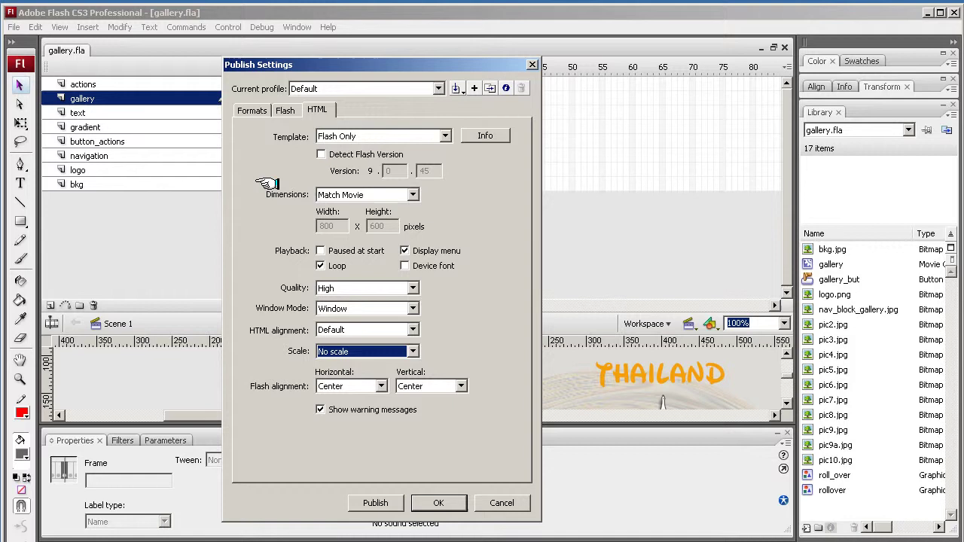
Publish the movie and go up to the flash_site folder in Explorer.
left_click(368, 503)
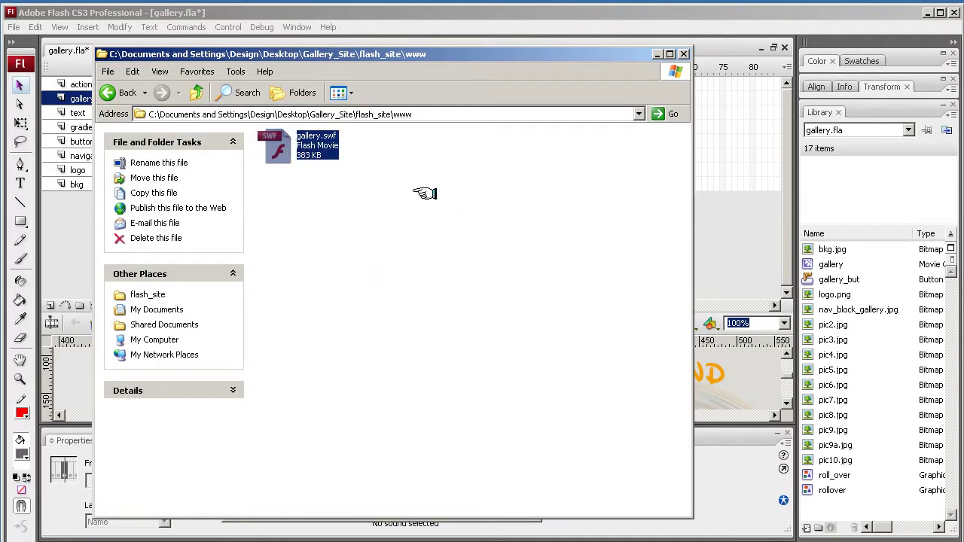
left_click(196, 93)
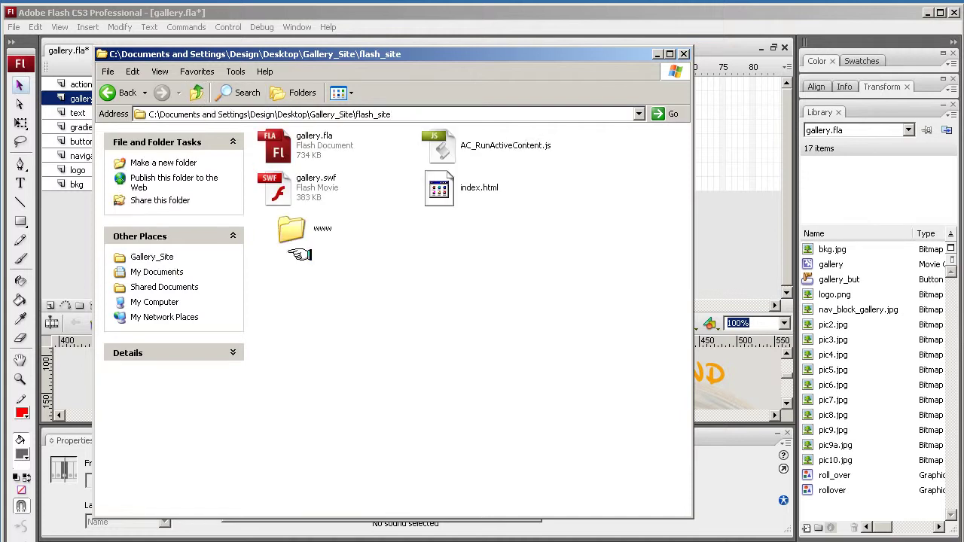
left_click(283, 140)
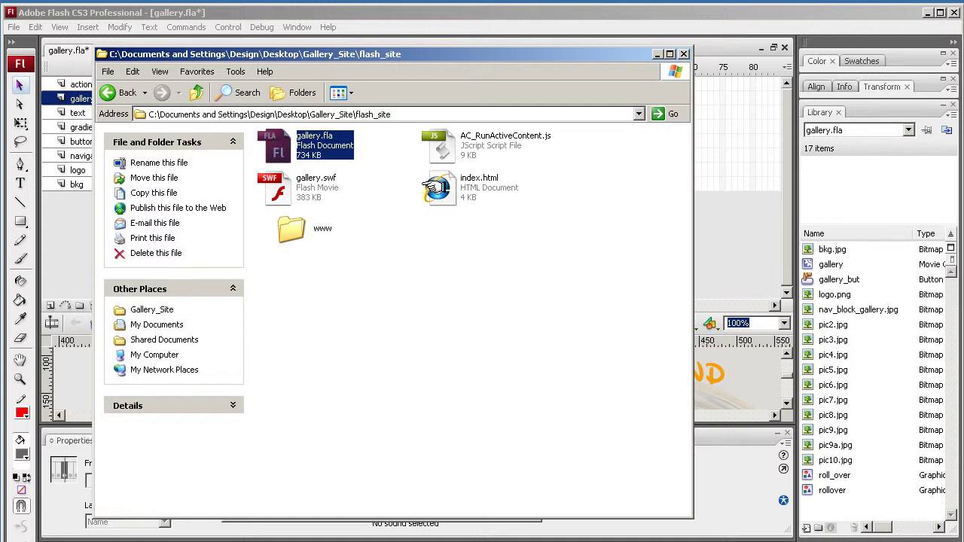
left_click(274, 185)
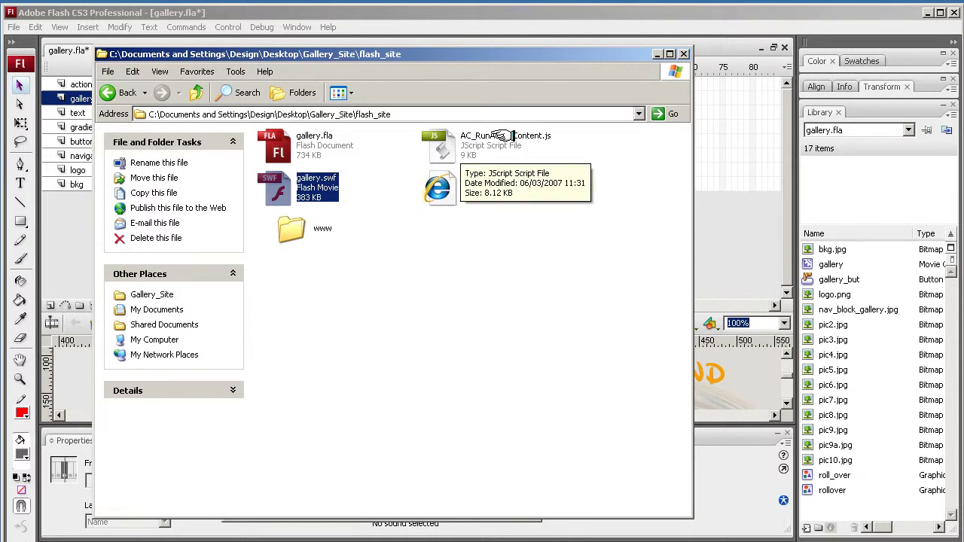
left_click(440, 143)
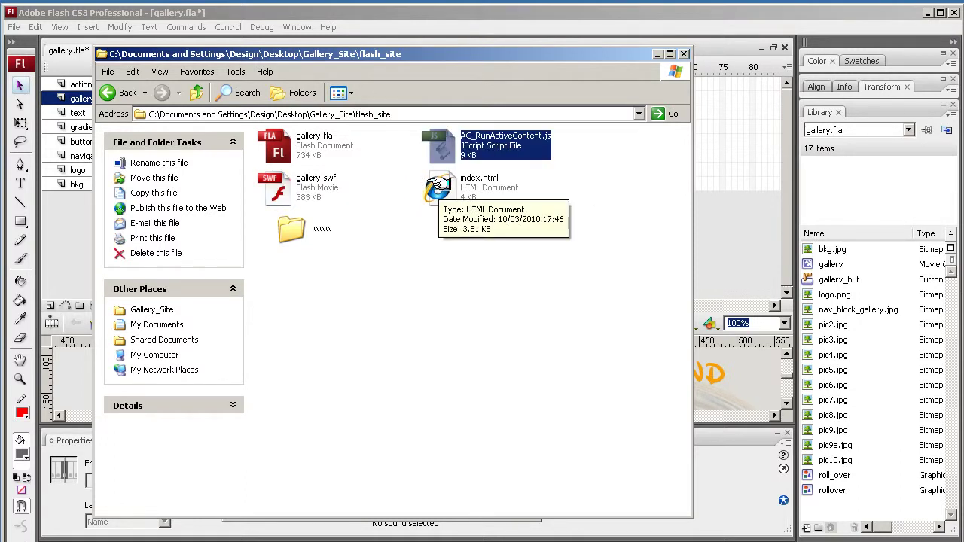
left_click(440, 184, "ctrl")
left_click(273, 186, "ctrl")
left_click_drag(272, 187, 292, 227)
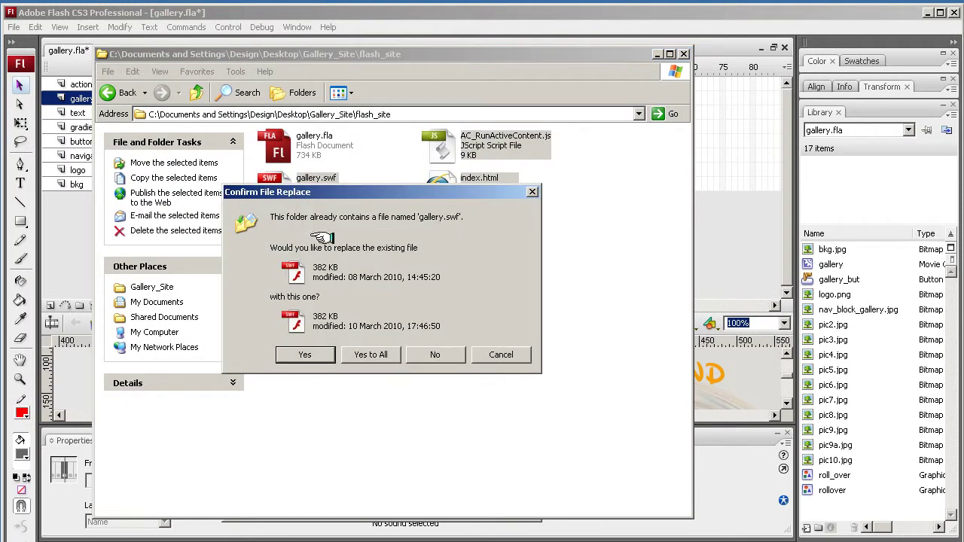
left_click(362, 355)
double_click(297, 227)
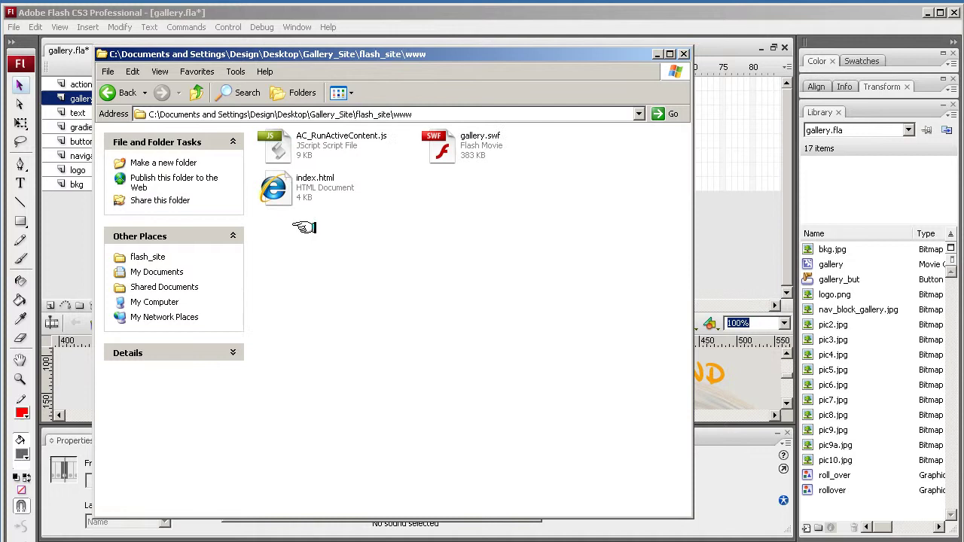
left_click(277, 189)
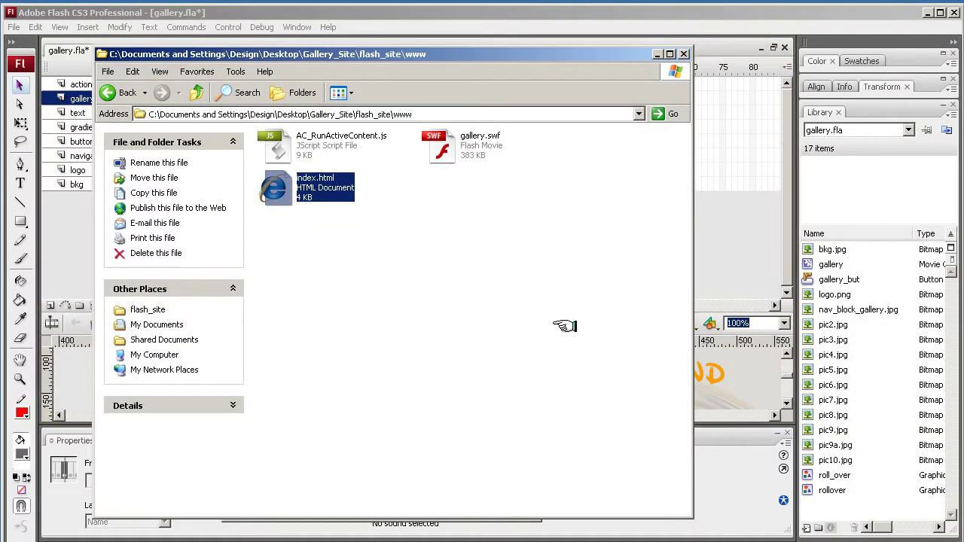
Close Publish Settings unchanged and set the document height to 650 px, making the stage 800 × 650.
left_click(740, 467)
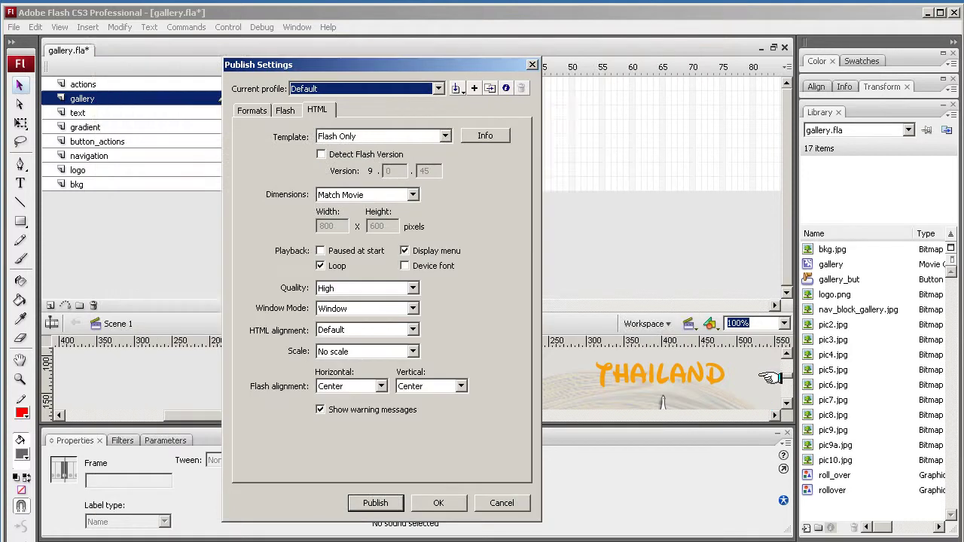
left_click(531, 64)
left_click(778, 374)
scroll(779, 380, "down", 10)
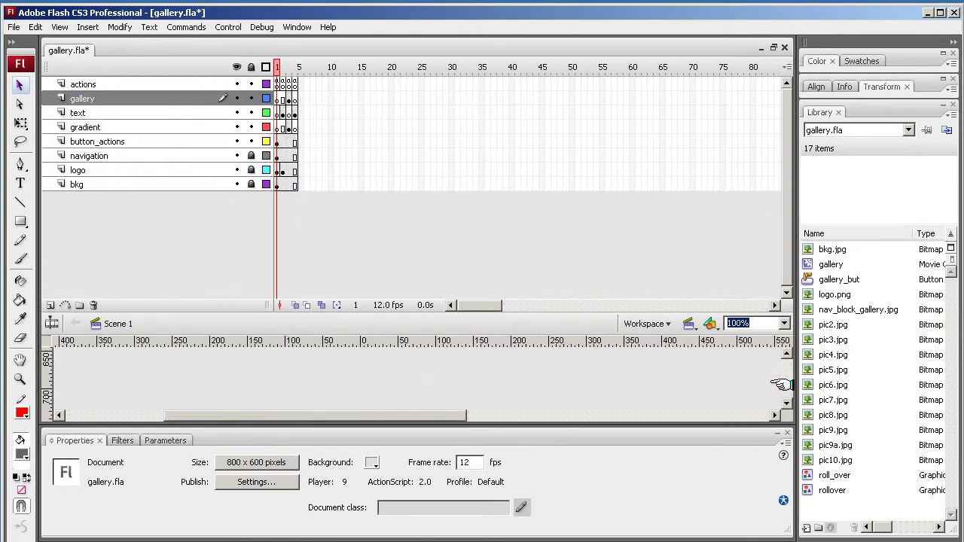
scroll(781, 384, "up", 2)
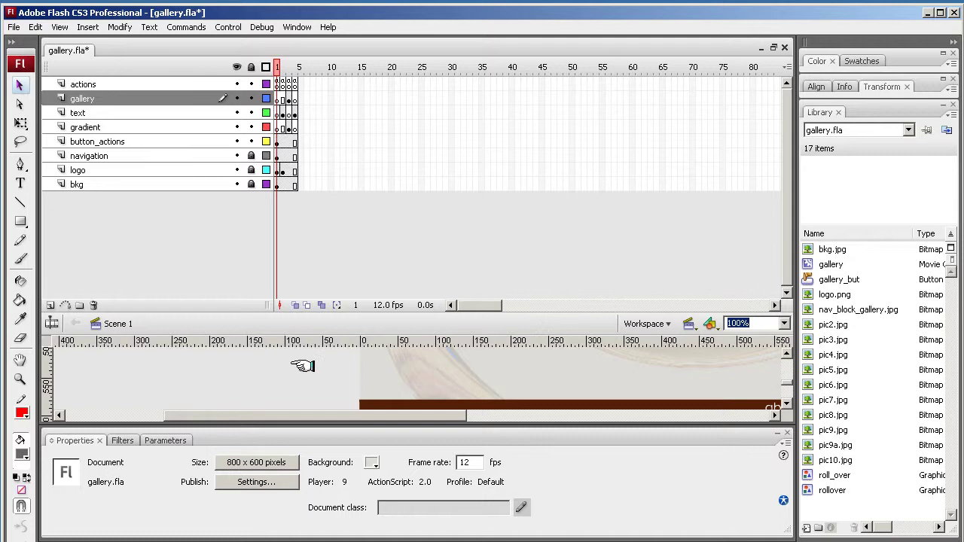
left_click(256, 463)
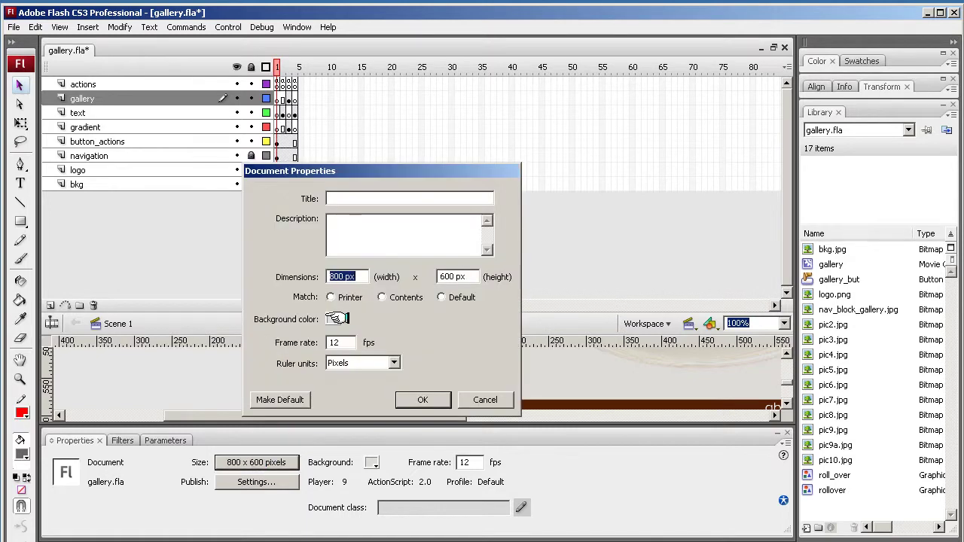
double_click(447, 277)
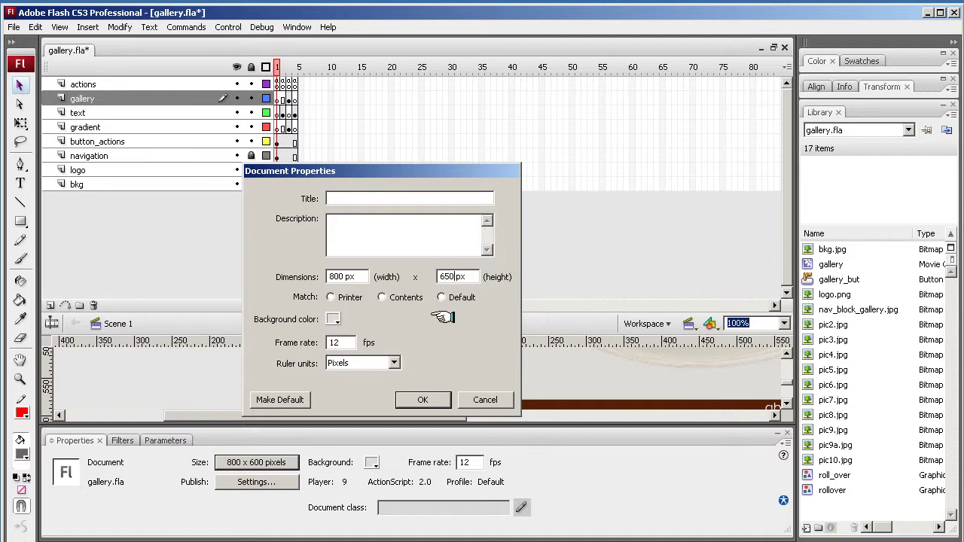
left_click(413, 398)
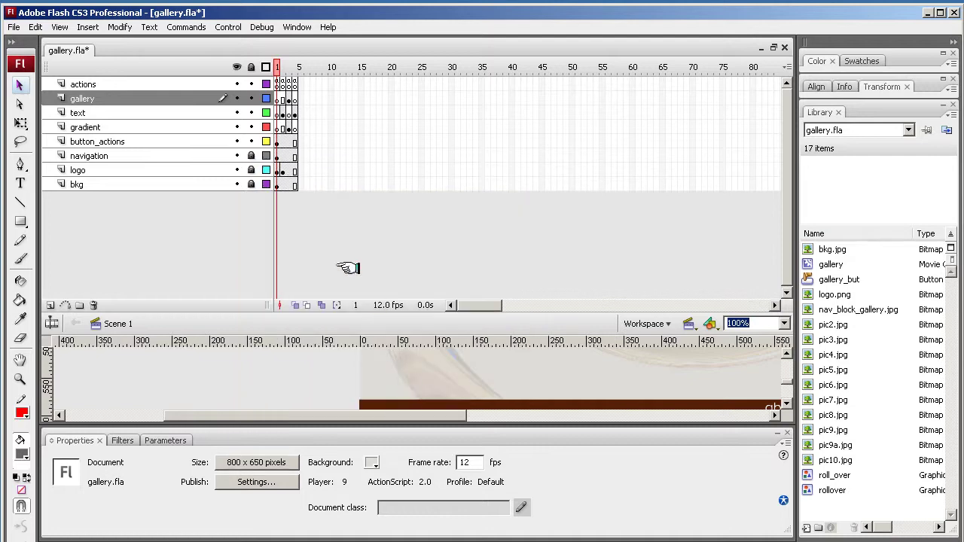
Republish the resized movie with File > Publish and switch to the flash_site Explorer window.
left_click(13, 28)
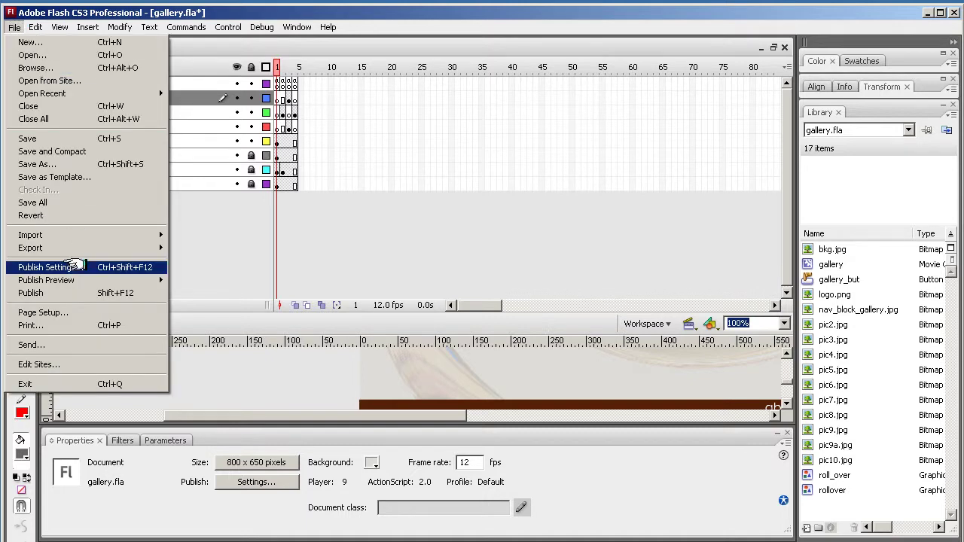
left_click(76, 293)
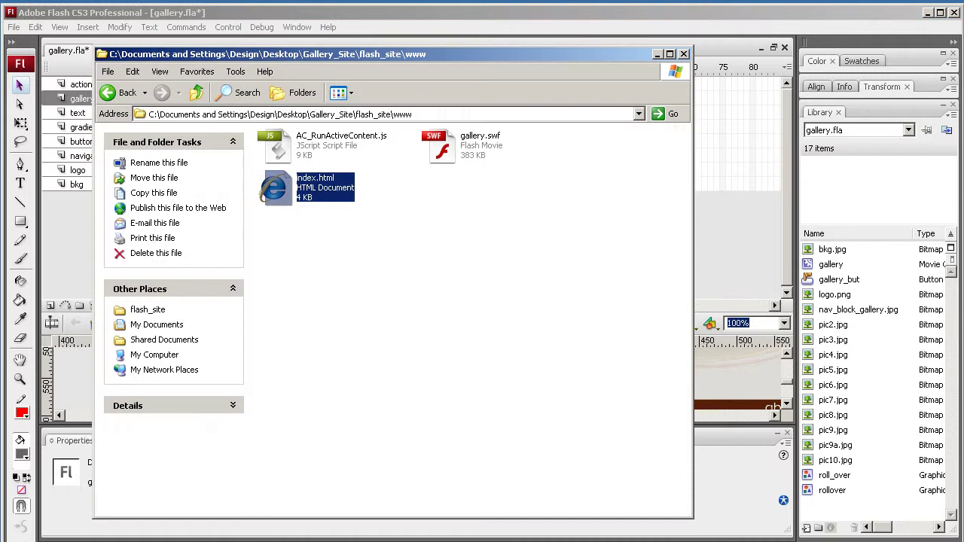
left_click(249, 160)
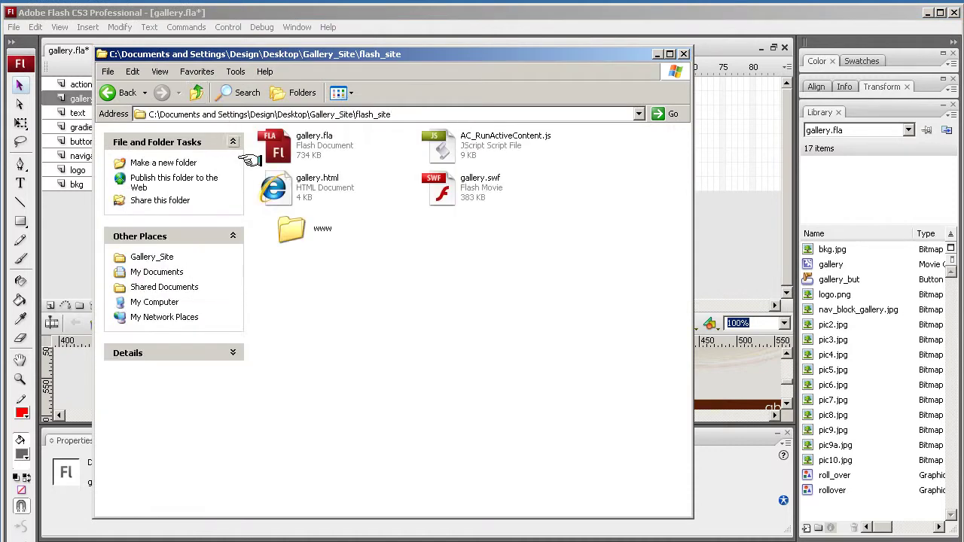
left_click(268, 187)
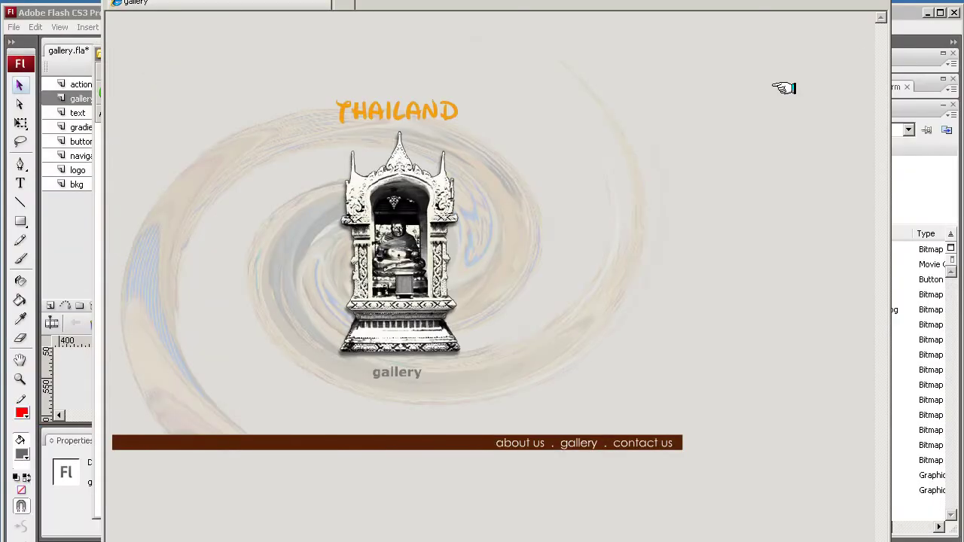
left_click(510, 443)
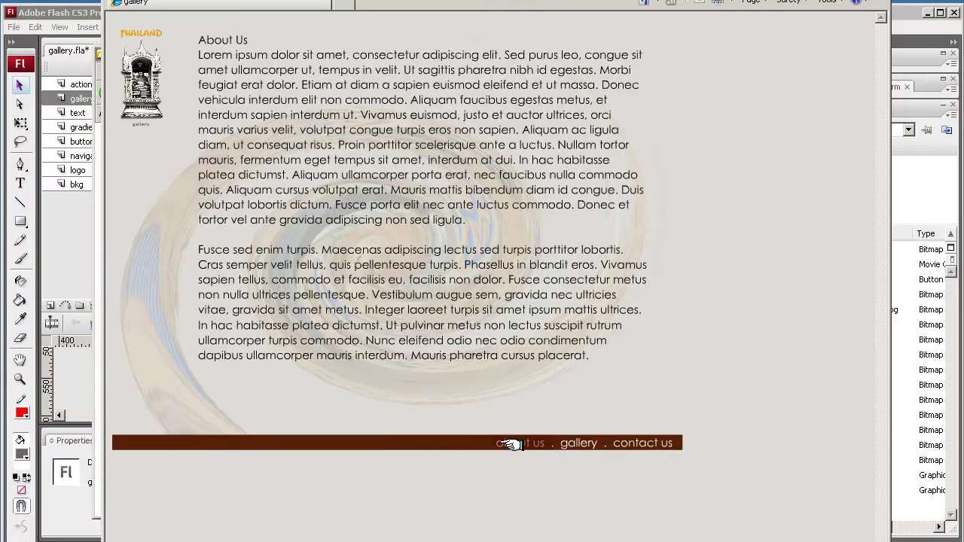
left_click(578, 443)
left_click(510, 158)
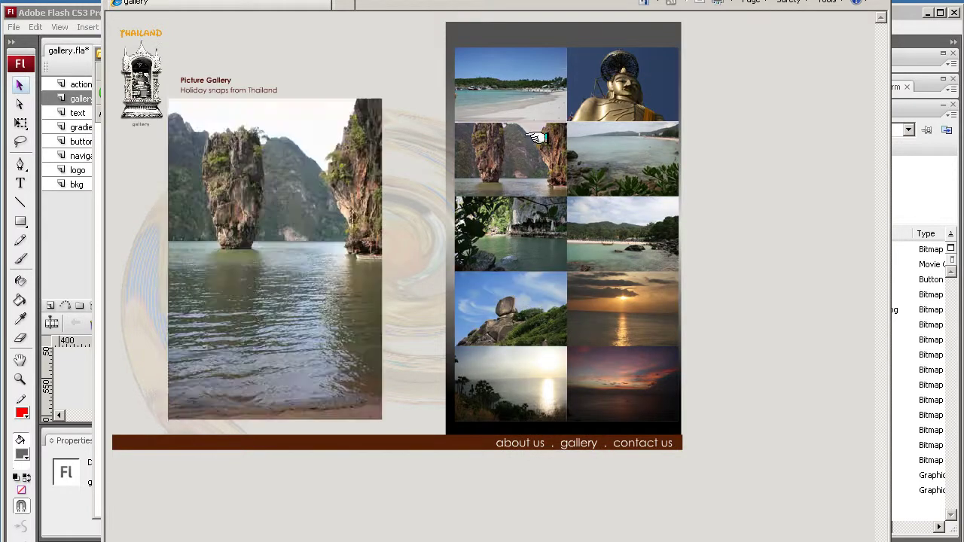
left_click(505, 302)
left_click(595, 380)
left_click(624, 444)
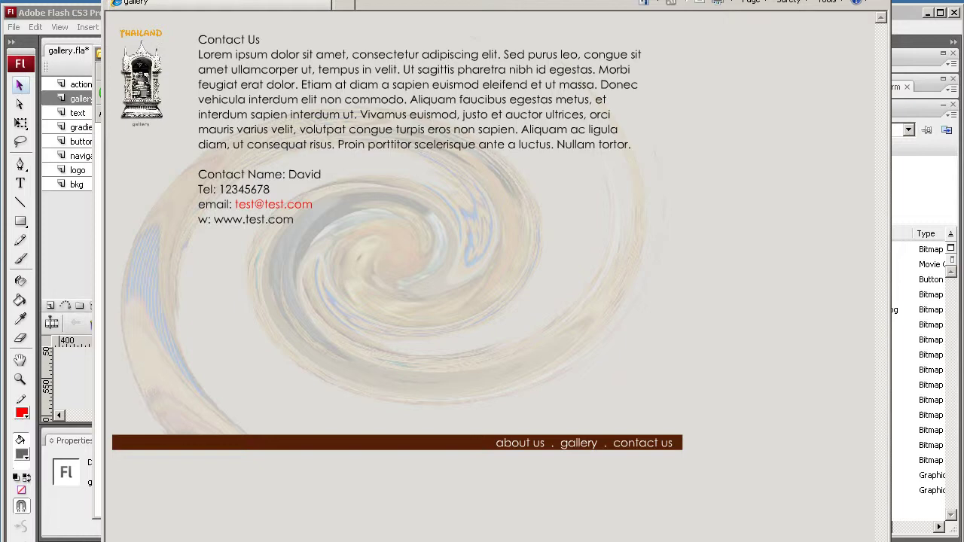
key("alt+F4")
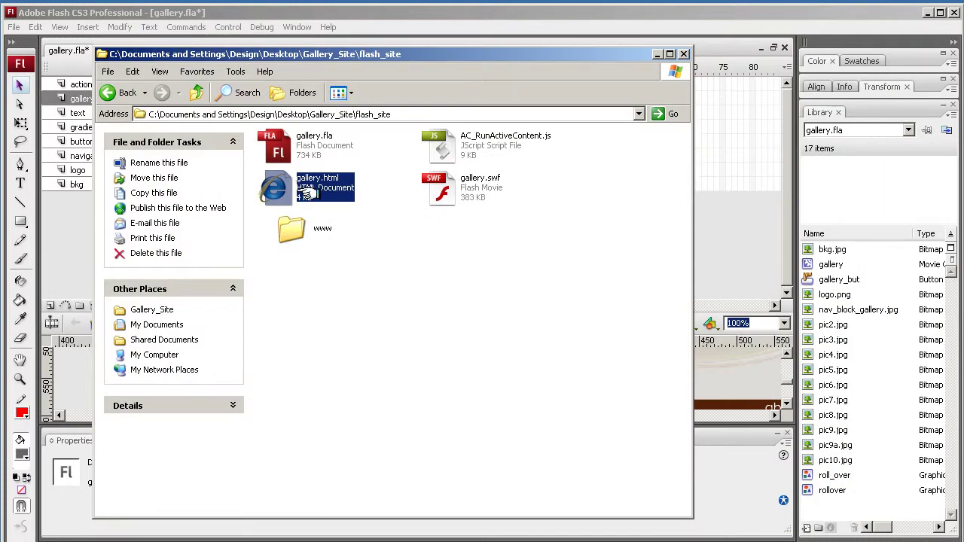
Move gallery.swf, AC_RunActiveContent.js and gallery.html into www, replacing the older files.
left_click(446, 186)
left_click(437, 139, "ctrl")
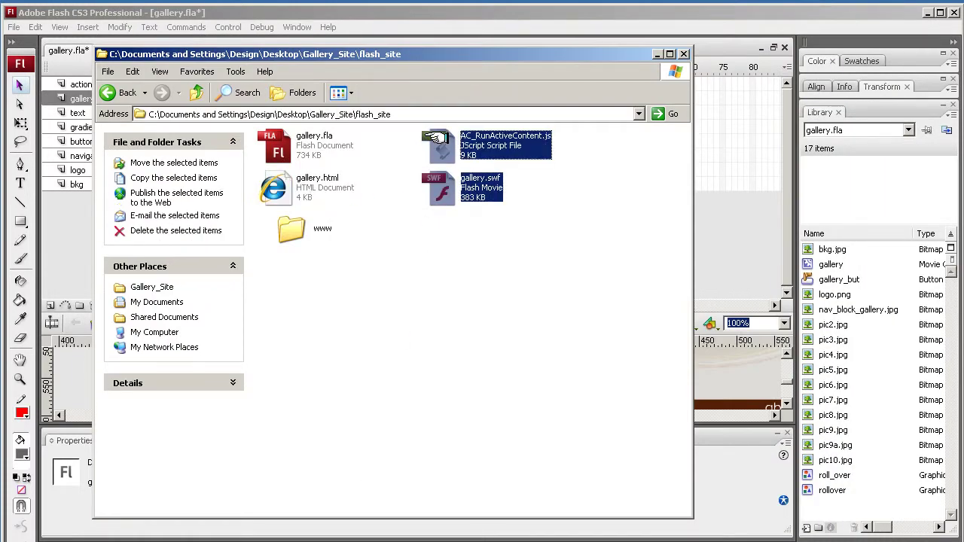
left_click(277, 188, "ctrl")
left_click_drag(277, 188, 292, 228)
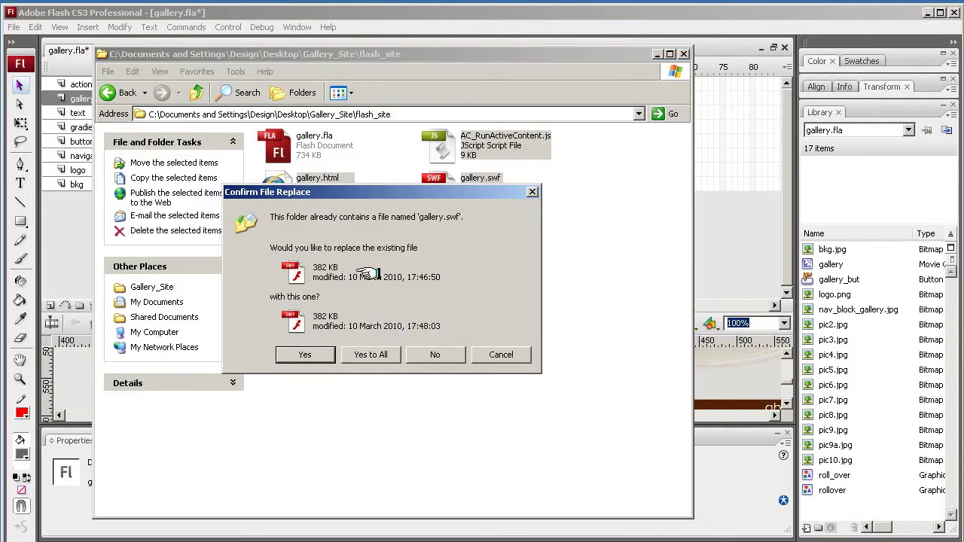
left_click(370, 354)
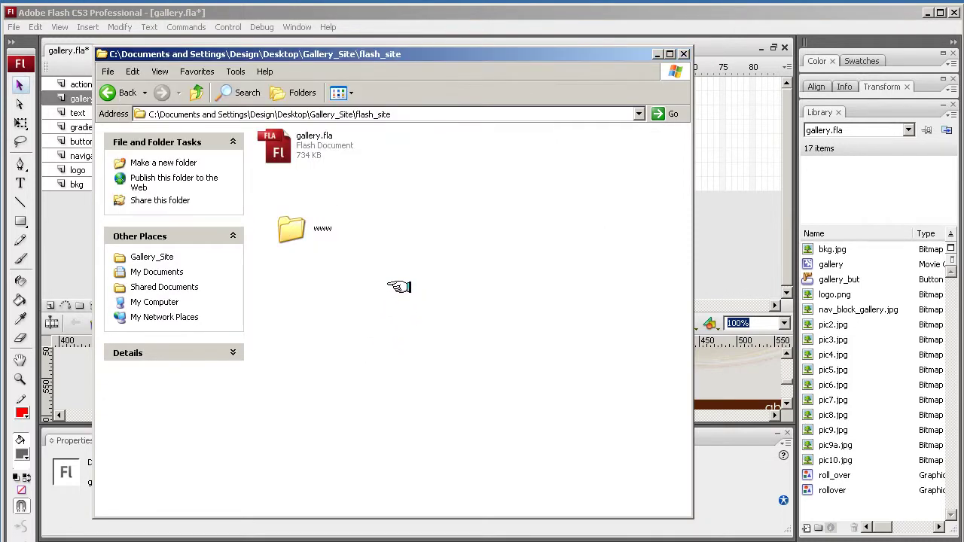
left_click(289, 228)
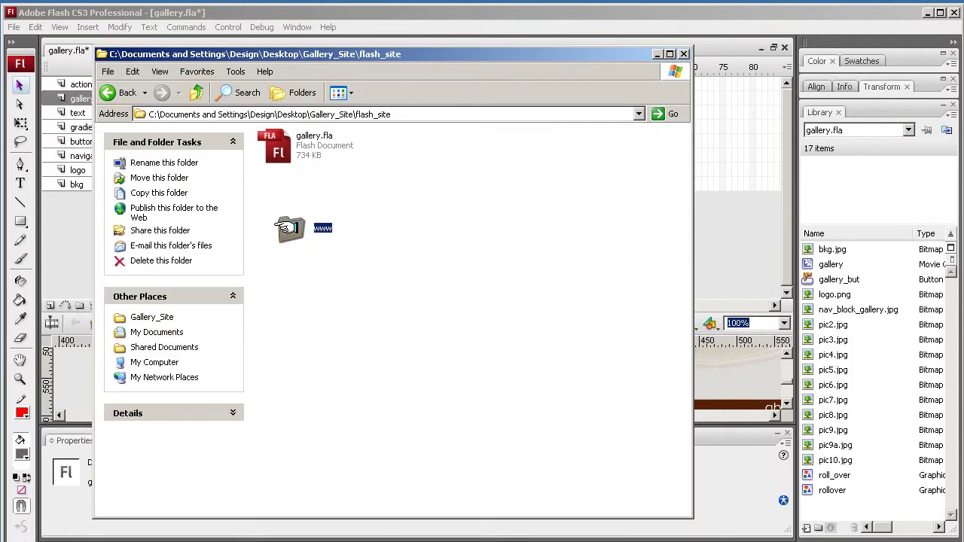
Open www and delete the old index.html to the Recycle Bin.
double_click(290, 228)
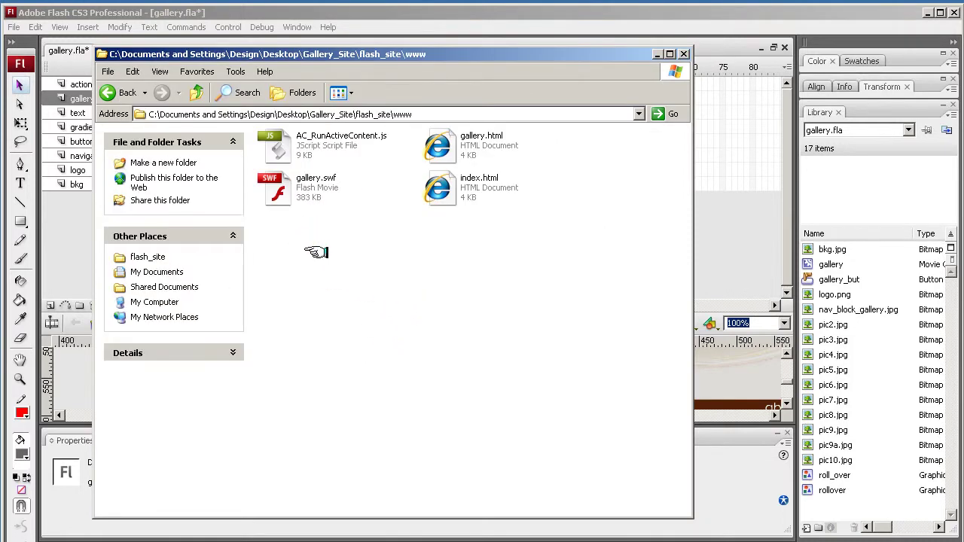
right_click(443, 146)
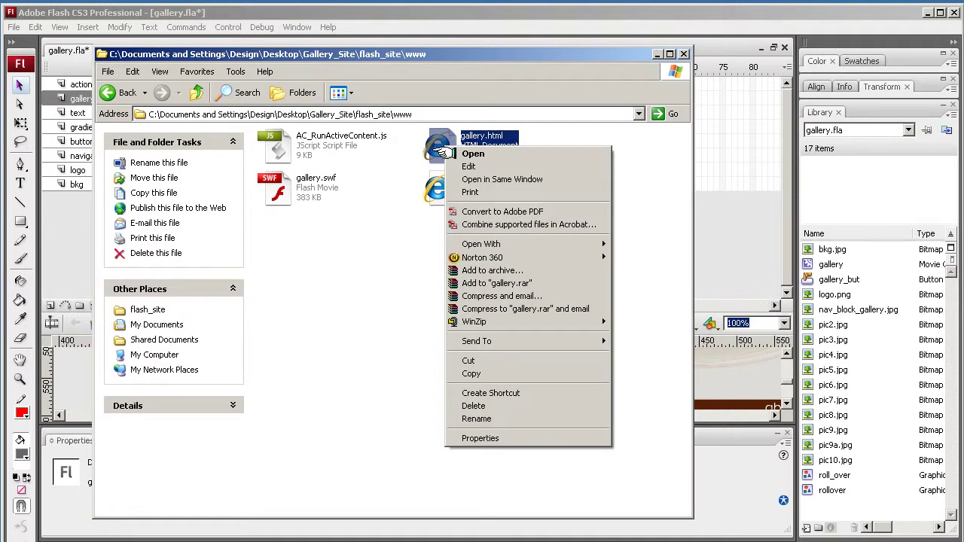
left_click(407, 219)
right_click(441, 146)
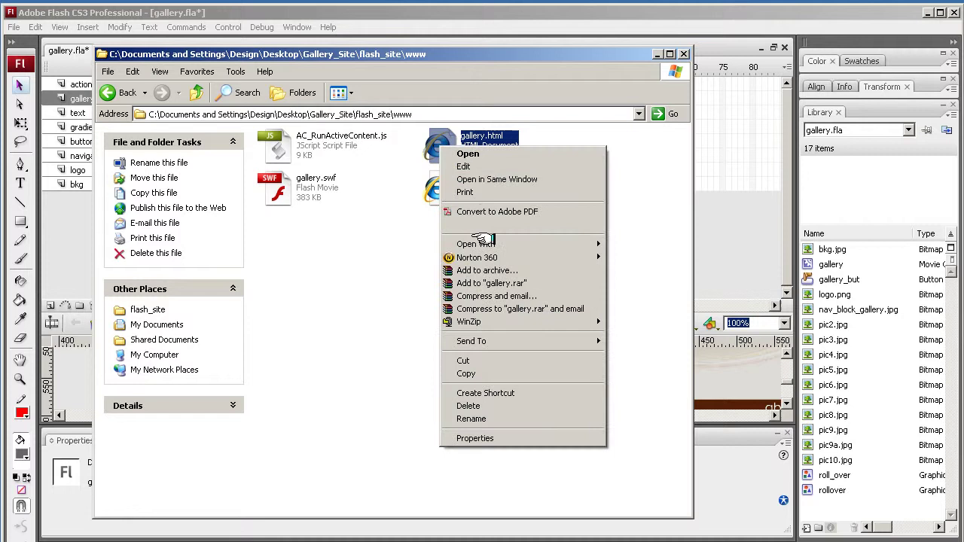
left_click(502, 404)
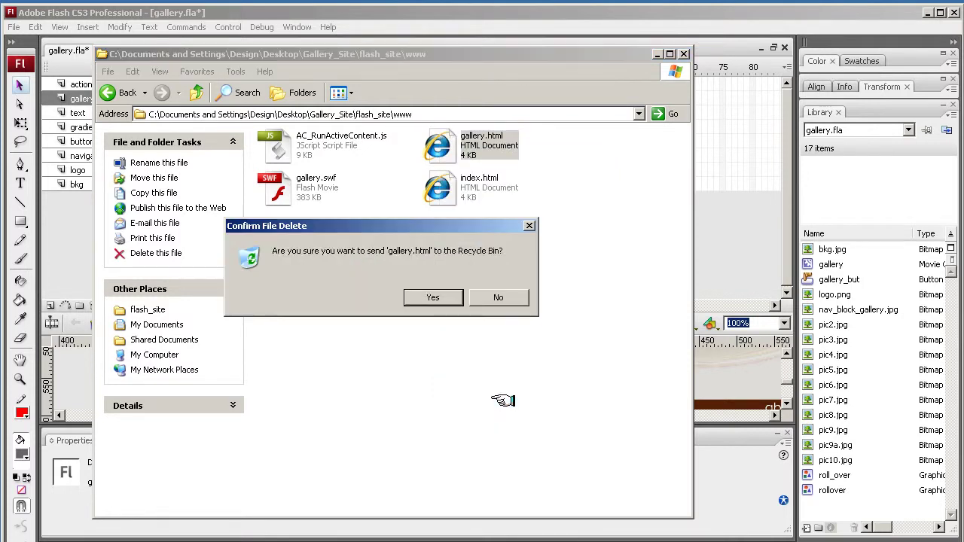
left_click(489, 299)
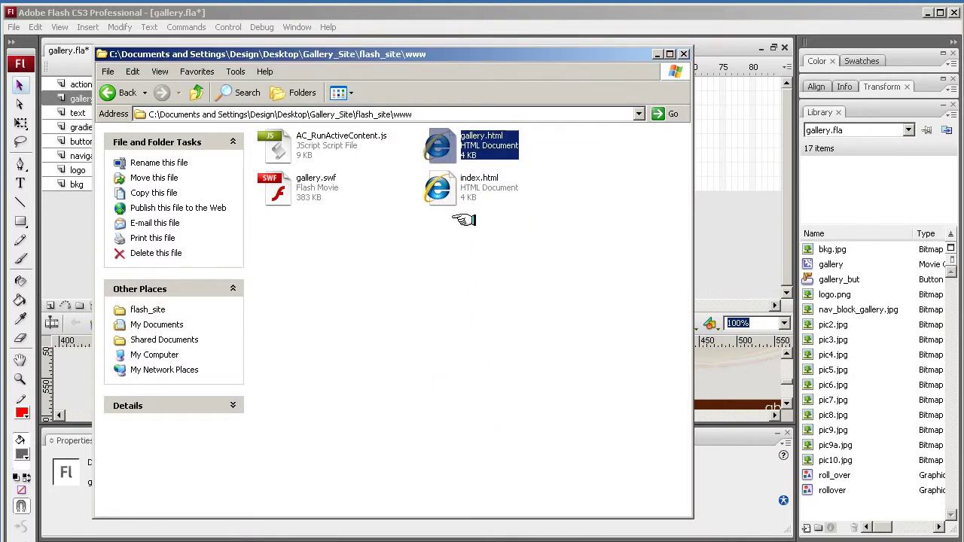
right_click(439, 188)
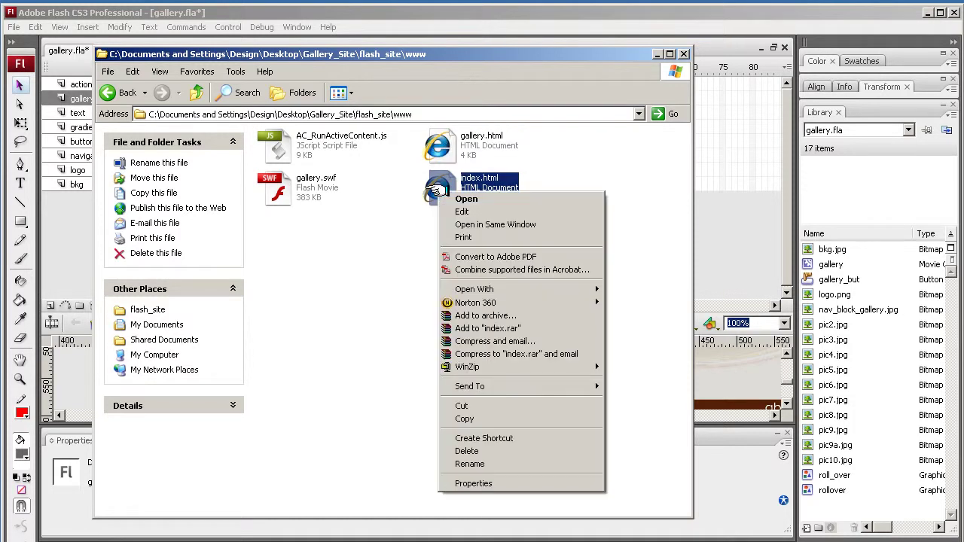
left_click(467, 450)
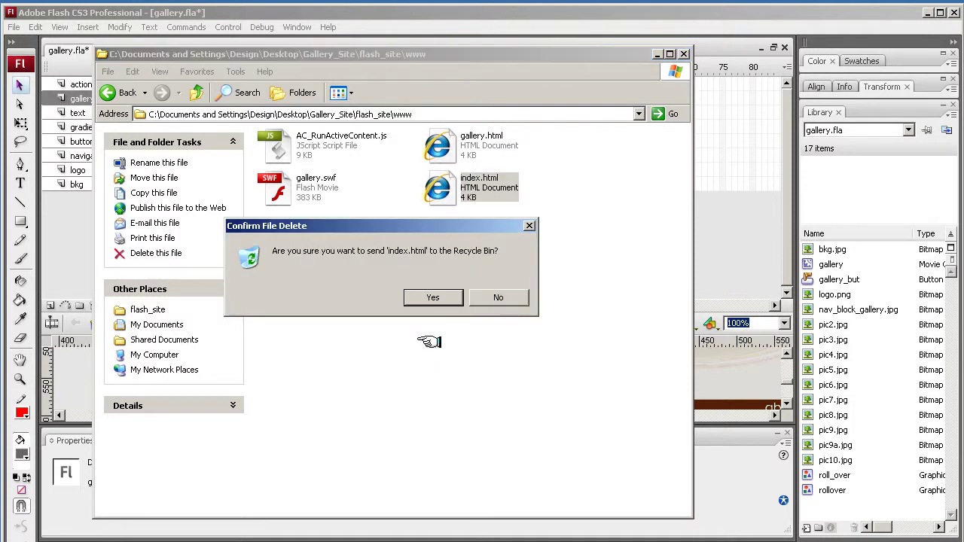
left_click(427, 298)
Rename the republished gallery.html to index.html.
left_click(469, 136)
left_click(482, 139)
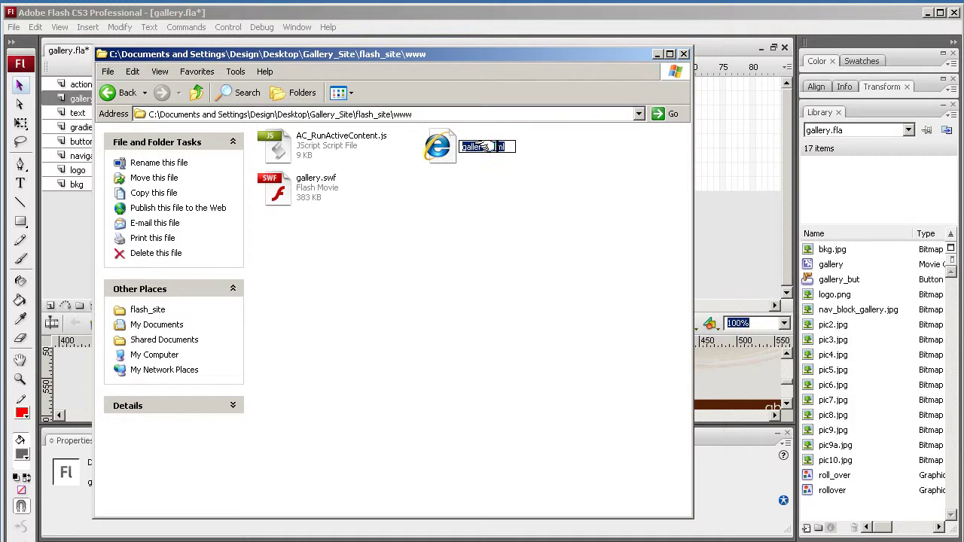
left_click_drag(486, 147, 435, 148)
type("index")
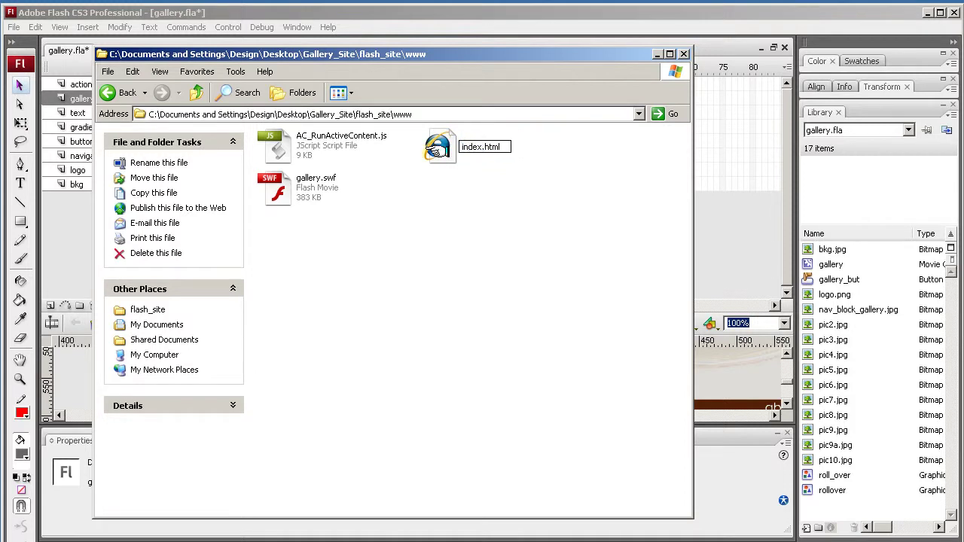
key("Return")
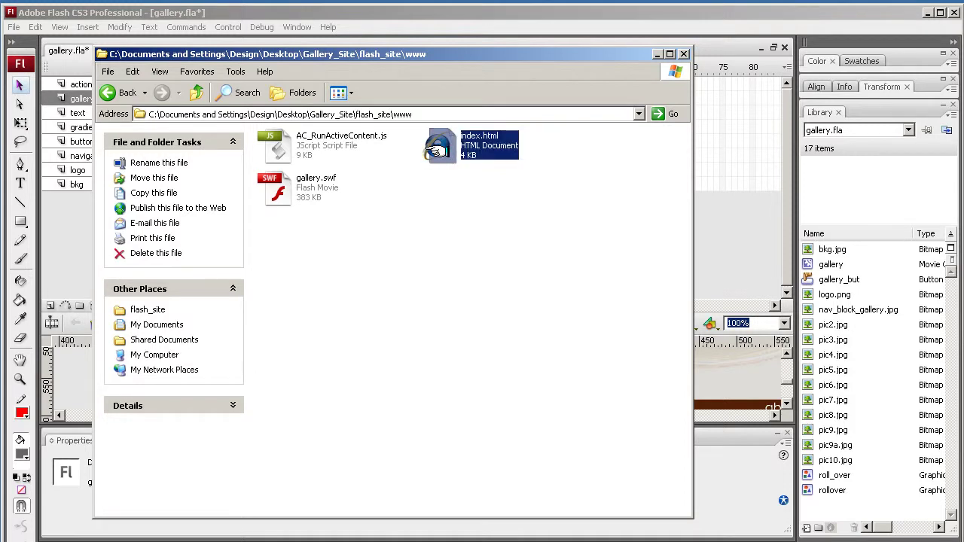
left_click(490, 210)
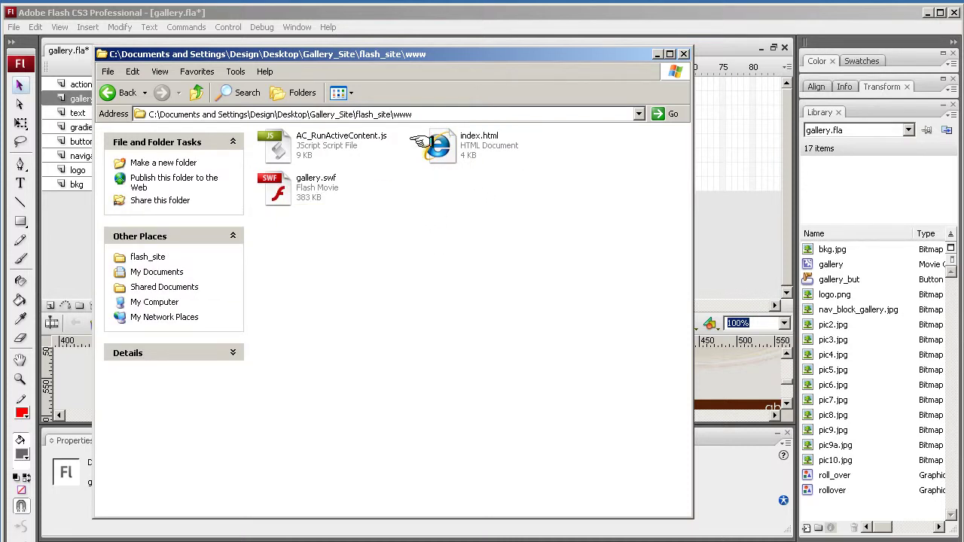
left_click_drag(457, 53, 480, 95)
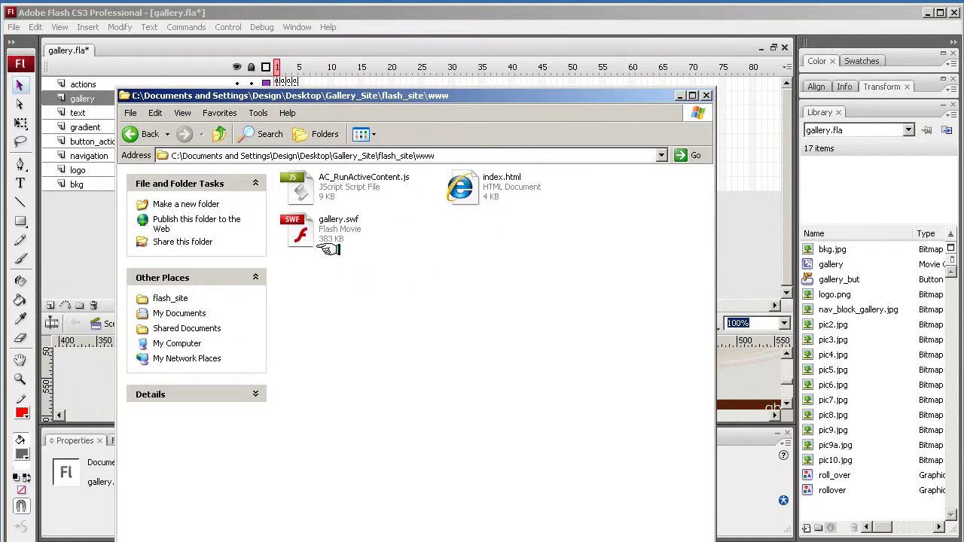
left_click_drag(295, 286, 519, 175)
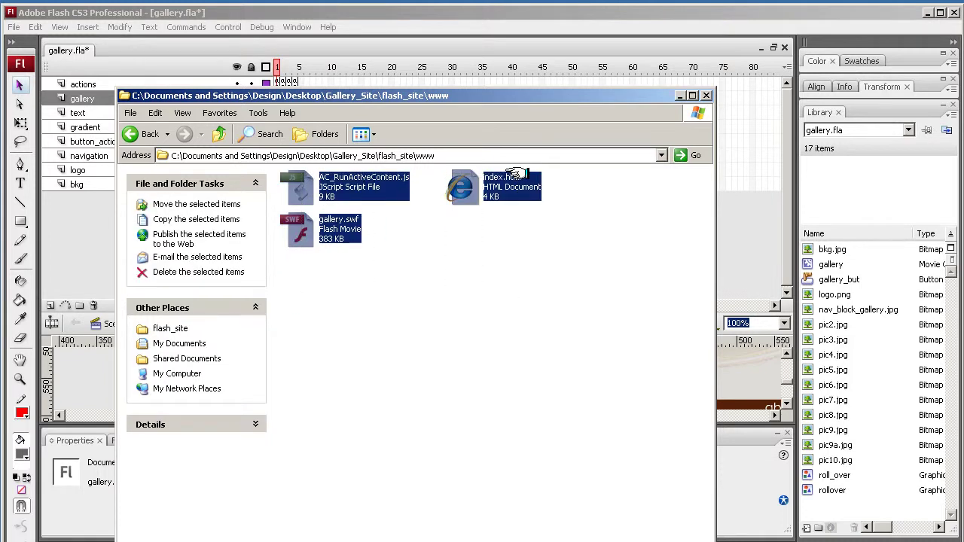
left_click(433, 286)
left_click_drag(294, 278, 536, 179)
left_click(446, 277)
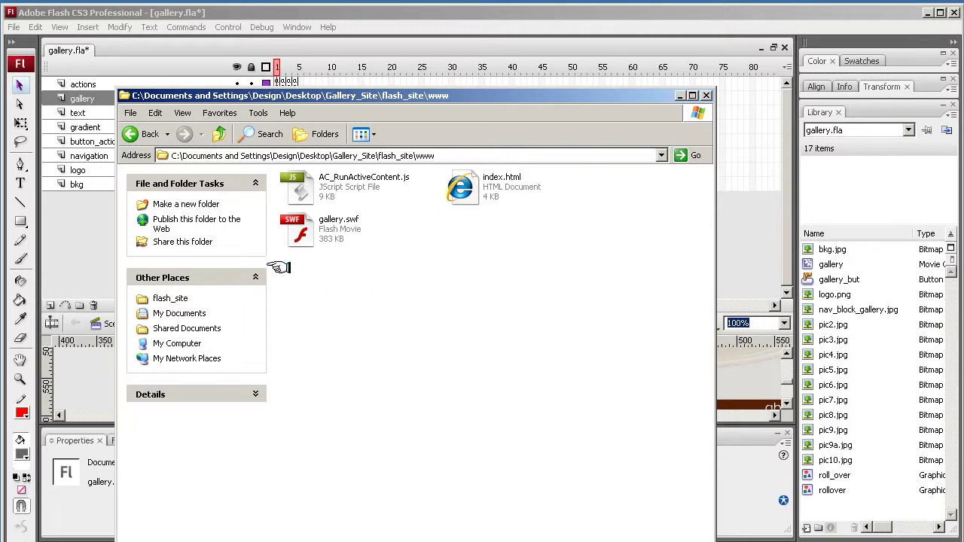
left_click_drag(278, 267, 577, 182)
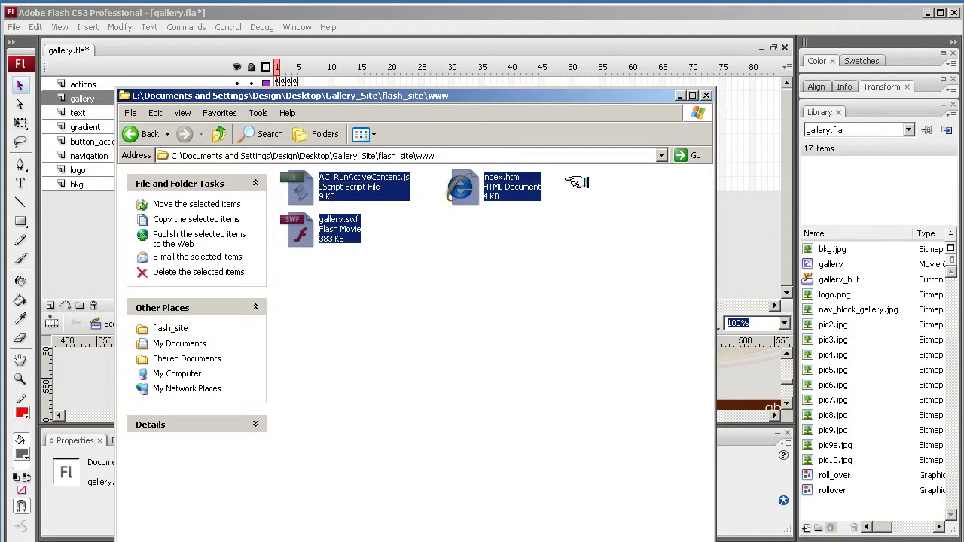
left_click(495, 278)
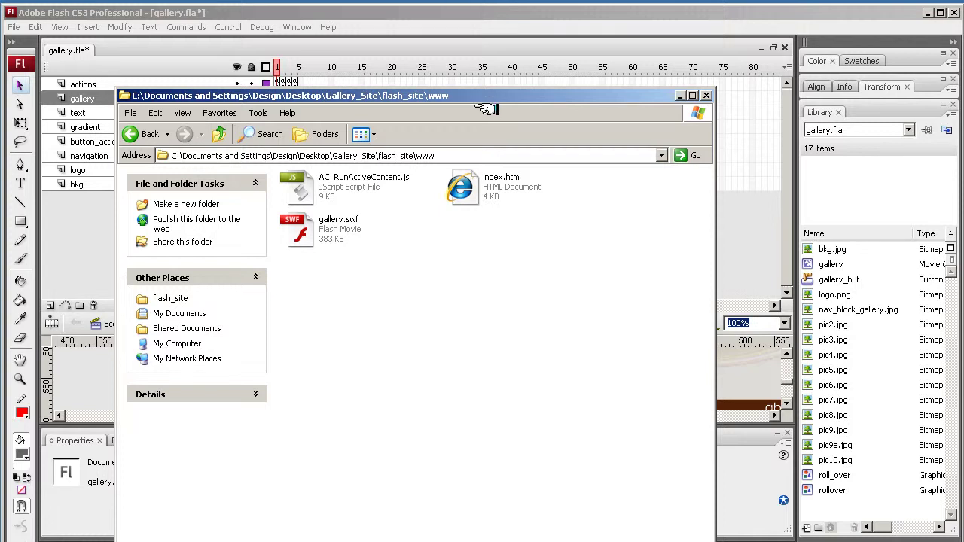
left_click_drag(490, 97, 486, 57)
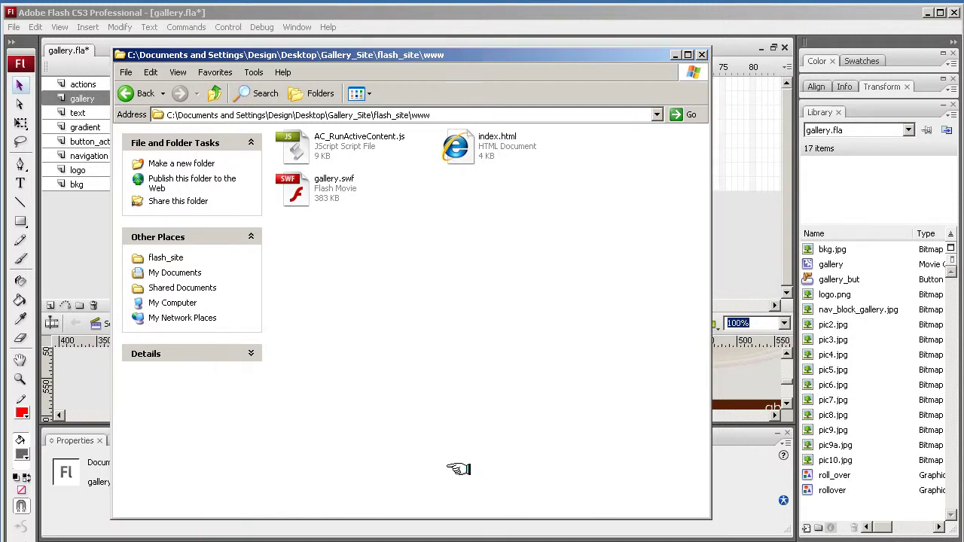
left_click_drag(434, 518, 435, 423)
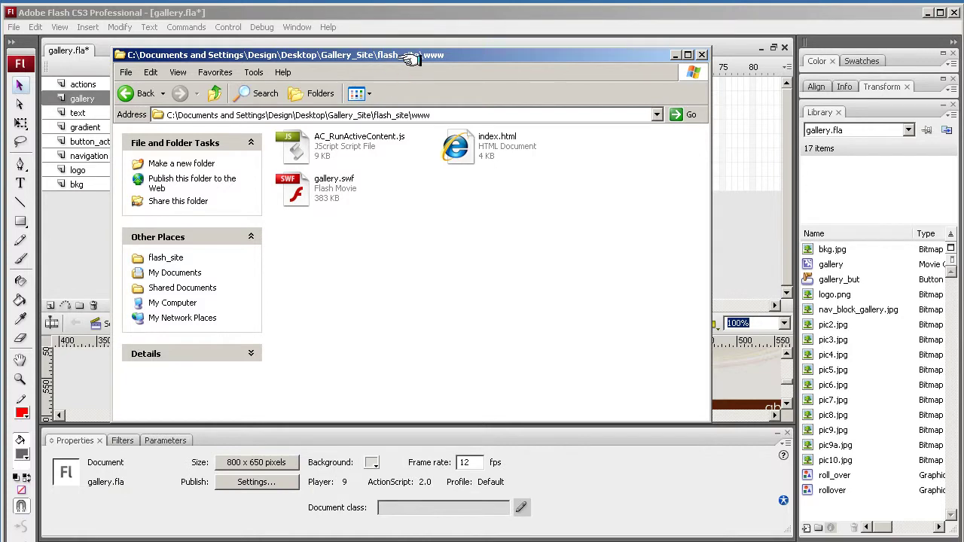
left_click_drag(461, 55, 470, 98)
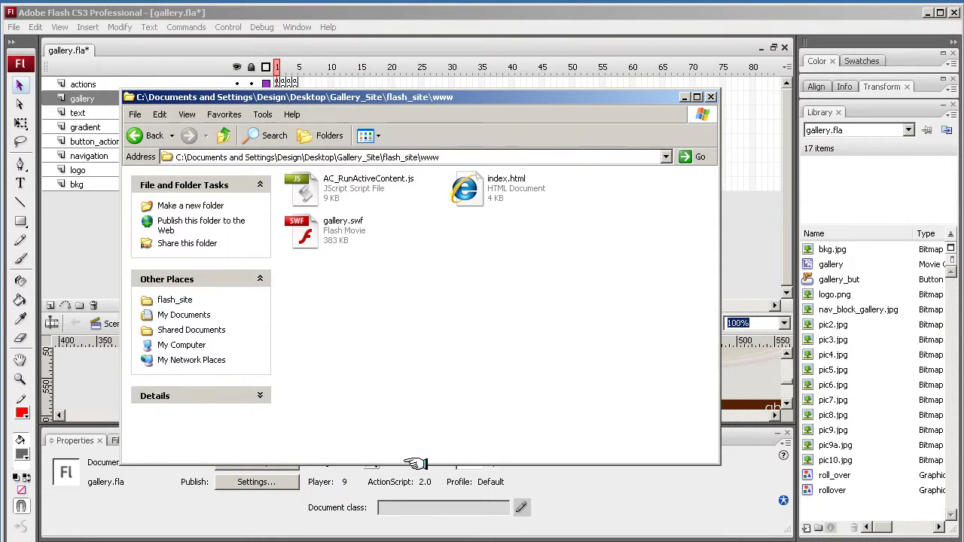
left_click_drag(416, 464, 410, 519)
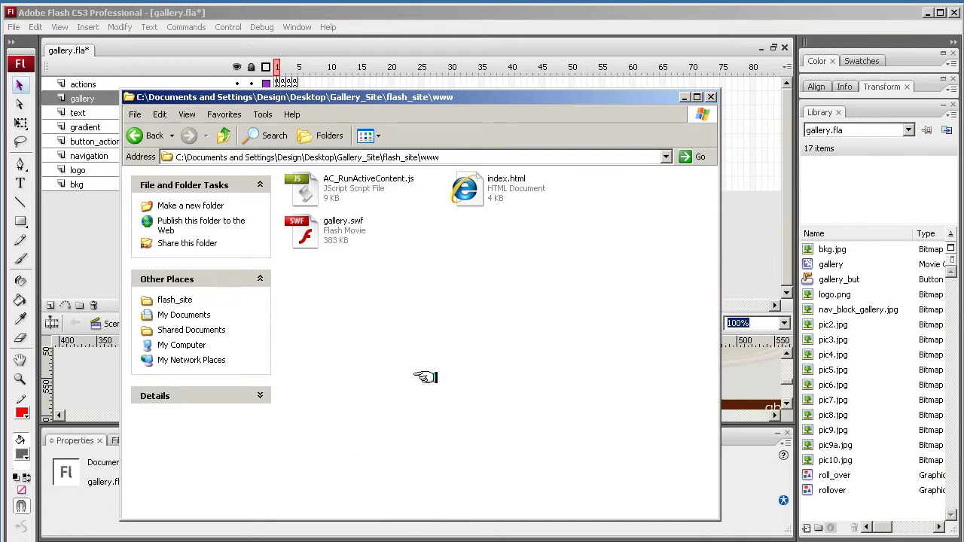
left_click_drag(720, 345, 607, 350)
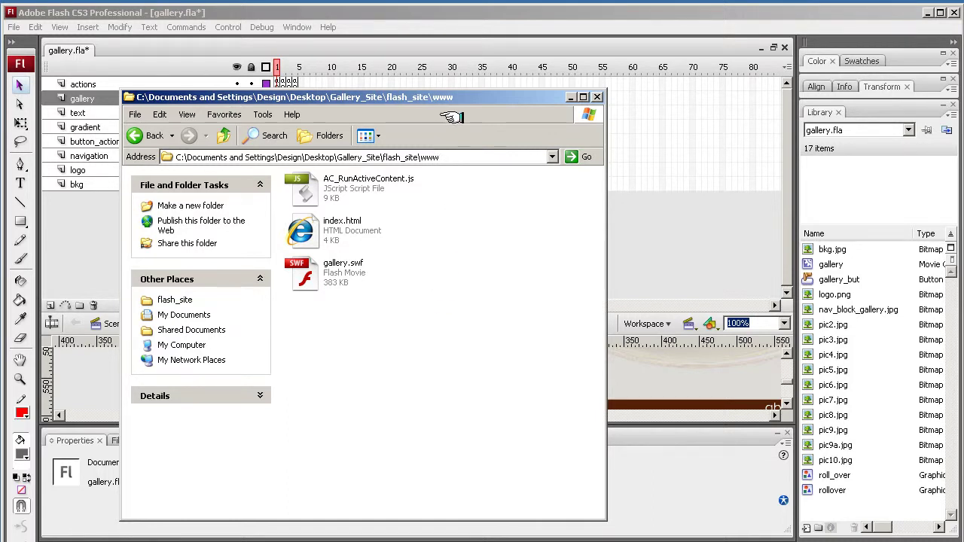
left_click_drag(466, 95, 535, 101)
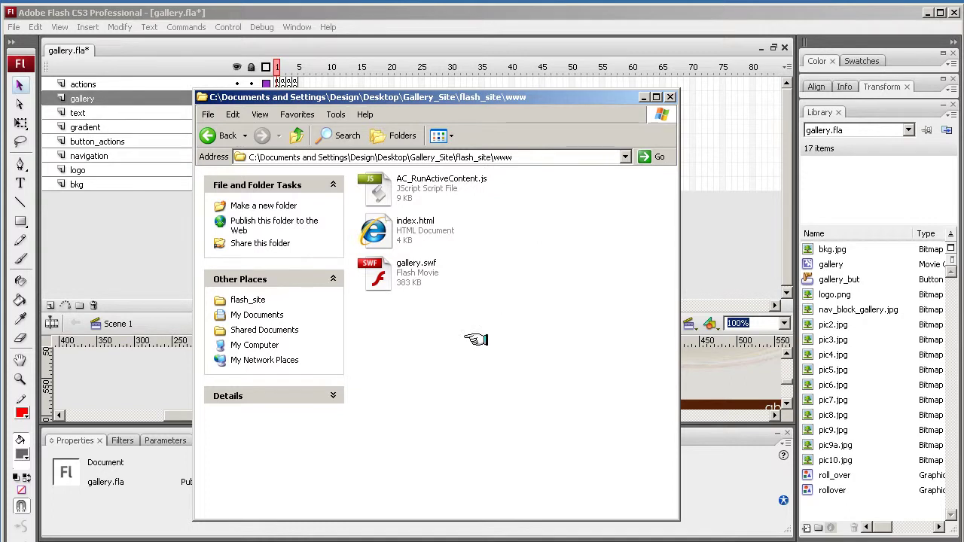